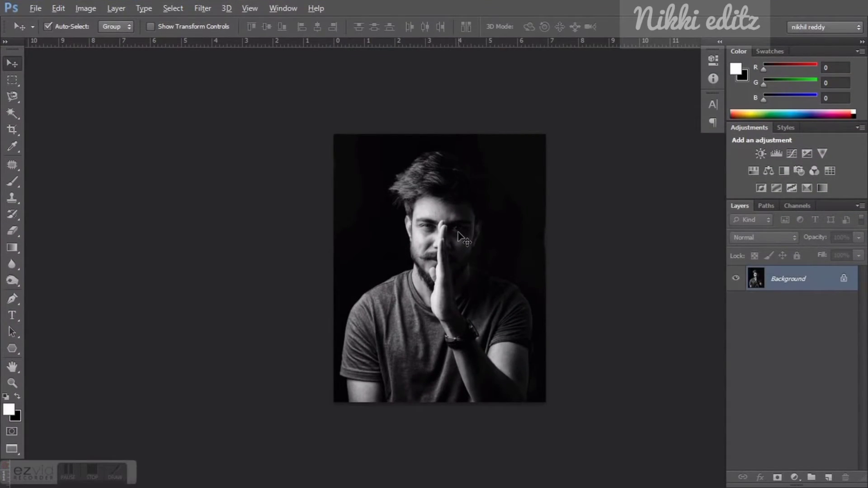
Zoom in on the portrait and bring up the fill and adjustment layer menu
{"action": "scroll", "coordinate": [455, 244], "scroll_direction": "up", "scroll_amount": 1, "text": "alt"}
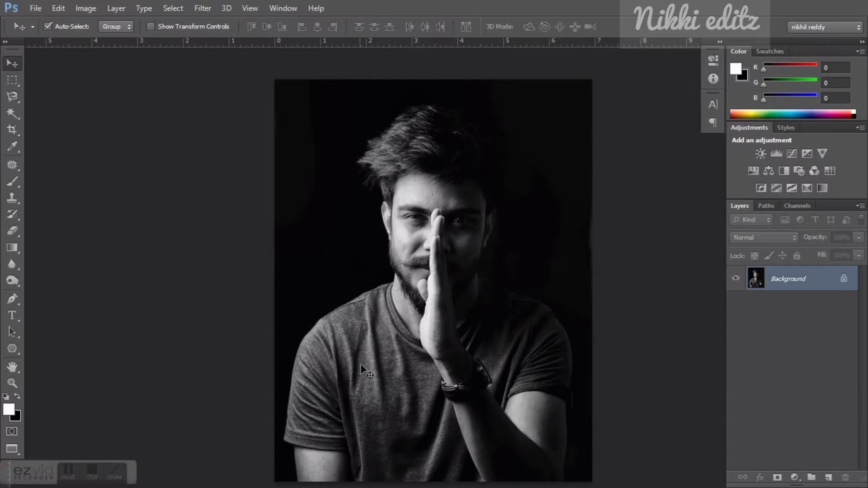
{"action": "left_click", "coordinate": [794, 477]}
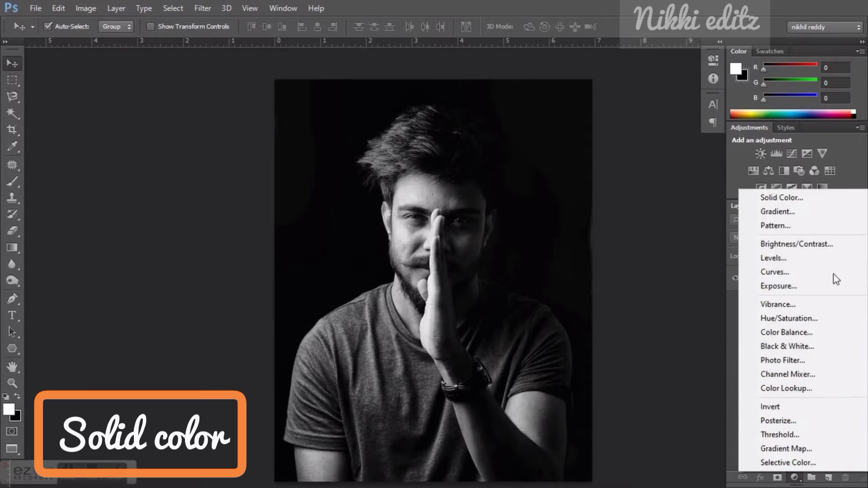
Add a peach (f9d4ac) Solid Color fill layer set to Color blend mode
{"action": "left_click", "coordinate": [780, 197]}
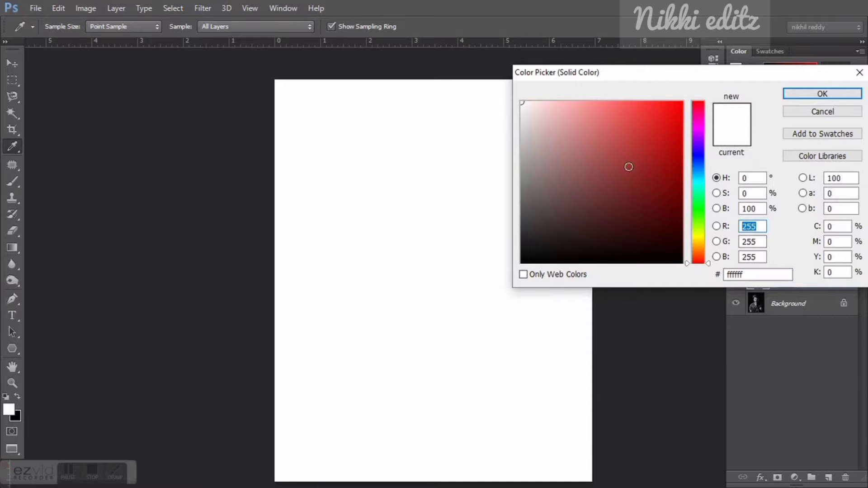
{"action": "left_click", "coordinate": [697, 244]}
{"action": "left_click_drag", "start_coordinate": [699, 251], "coordinate": [699, 254]}
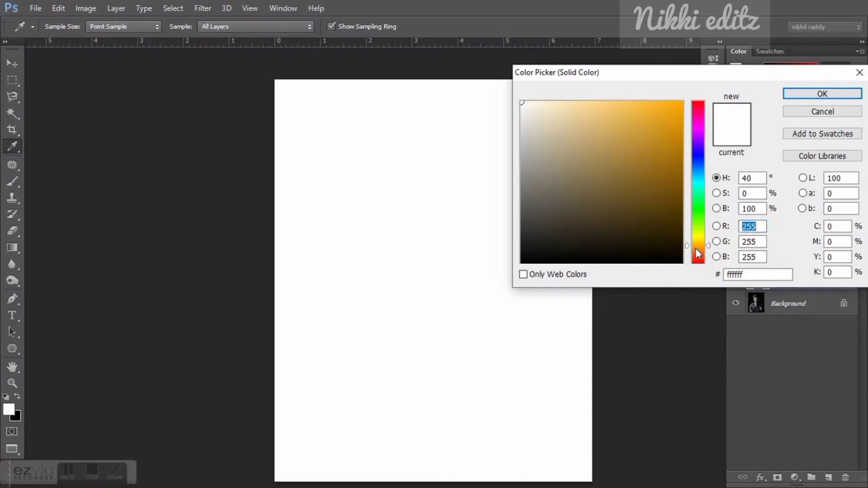
{"action": "left_click", "coordinate": [568, 111]}
{"action": "mouse_move", "coordinate": [568, 110]}
{"action": "left_mouse_down"}
{"action": "mouse_move", "coordinate": [554, 105]}
{"action": "mouse_move", "coordinate": [572, 105]}
{"action": "left_mouse_up"}
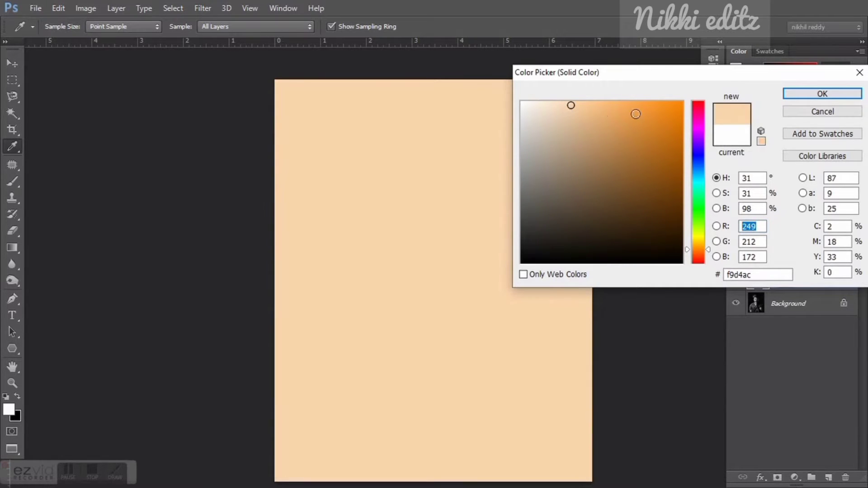
{"action": "left_click", "coordinate": [807, 93]}
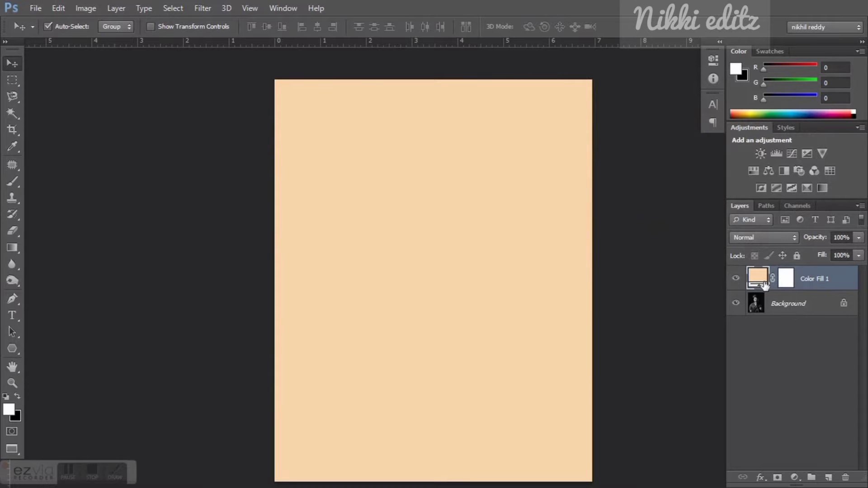
{"action": "left_click", "coordinate": [779, 243]}
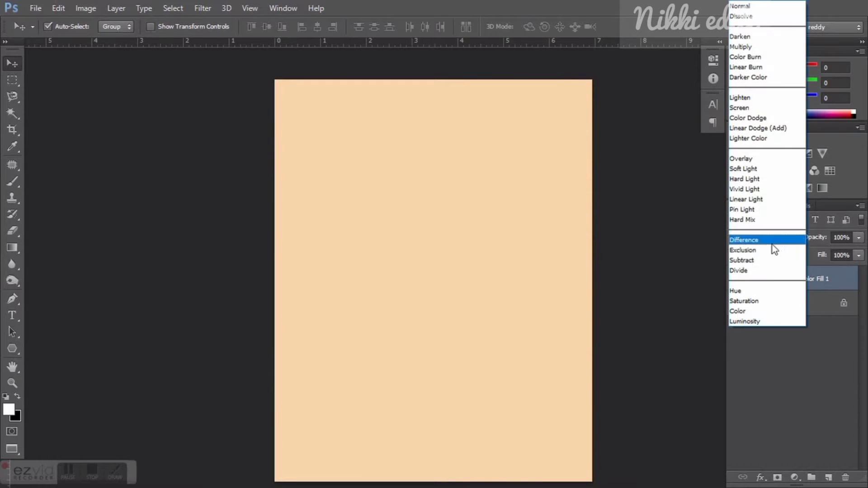
{"action": "left_click", "coordinate": [742, 312]}
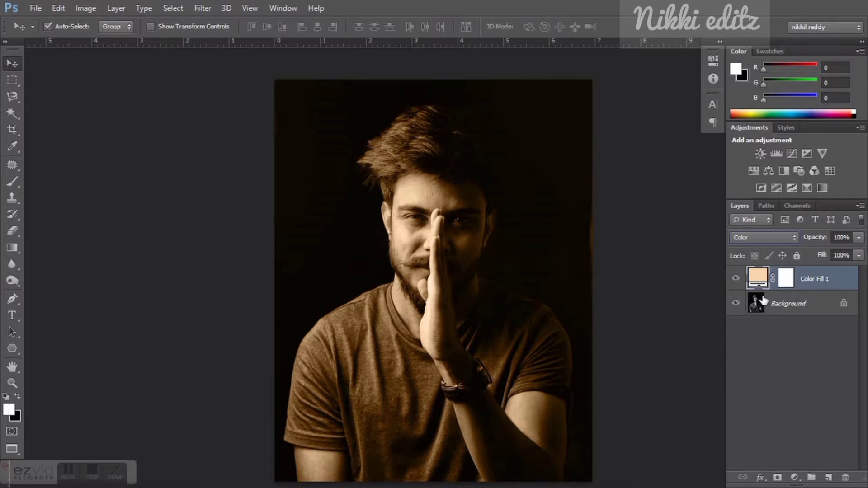
Invert the fill layer's mask to black and set the foreground colour to white
{"action": "left_click", "coordinate": [787, 279]}
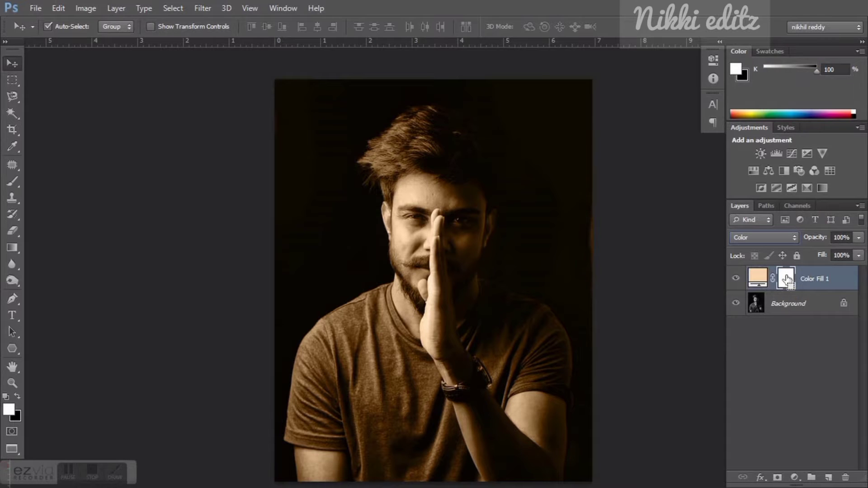
{"action": "key", "text": "ctrl+i"}
{"action": "left_click", "coordinate": [8, 410]}
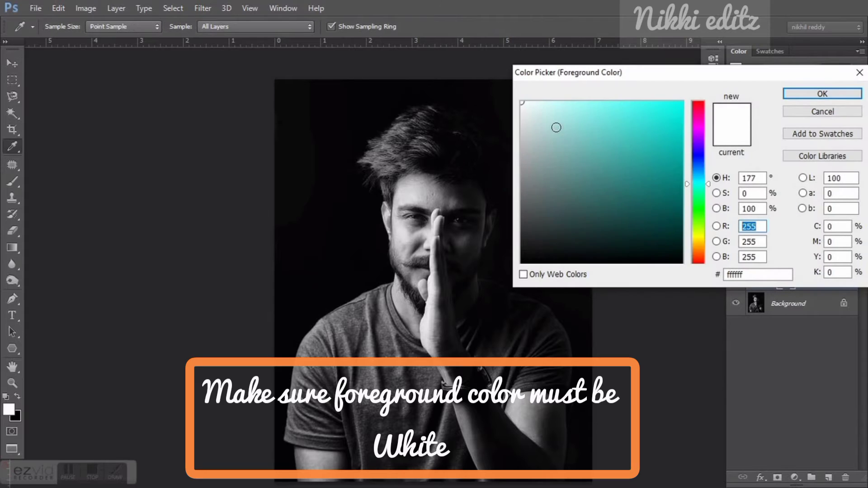
{"action": "left_click_drag", "start_coordinate": [527, 105], "coordinate": [523, 87]}
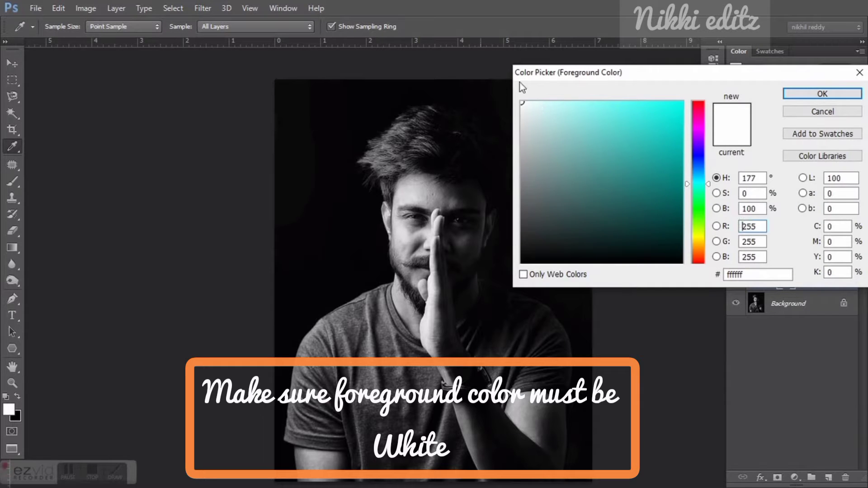
{"action": "left_click", "coordinate": [812, 93]}
Paint the peach tint onto the bare upper arm with a 20 px soft white brush
{"action": "left_click", "coordinate": [14, 186]}
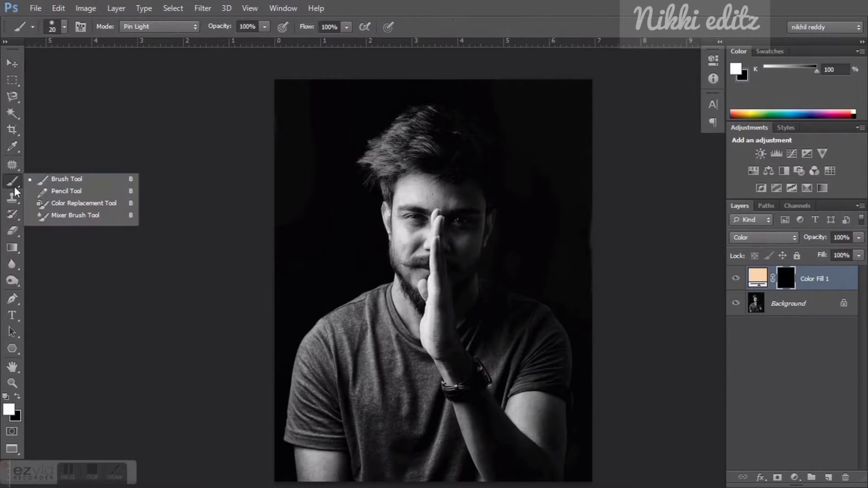
{"action": "left_click", "coordinate": [58, 181]}
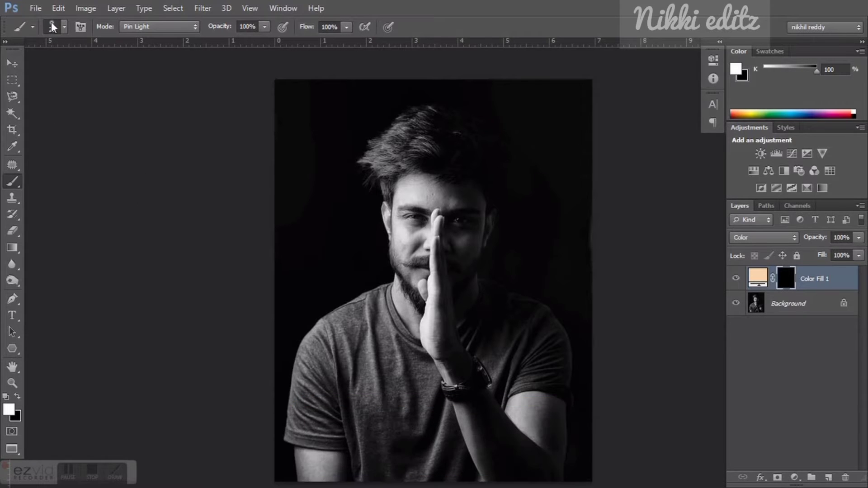
{"action": "left_click", "coordinate": [65, 26]}
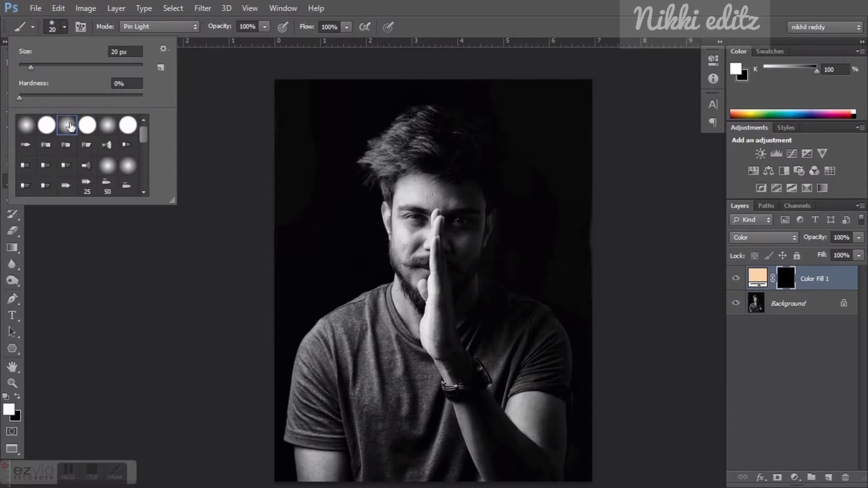
{"action": "left_click", "coordinate": [66, 27]}
{"action": "scroll", "coordinate": [333, 458], "scroll_direction": "up", "scroll_amount": 3}
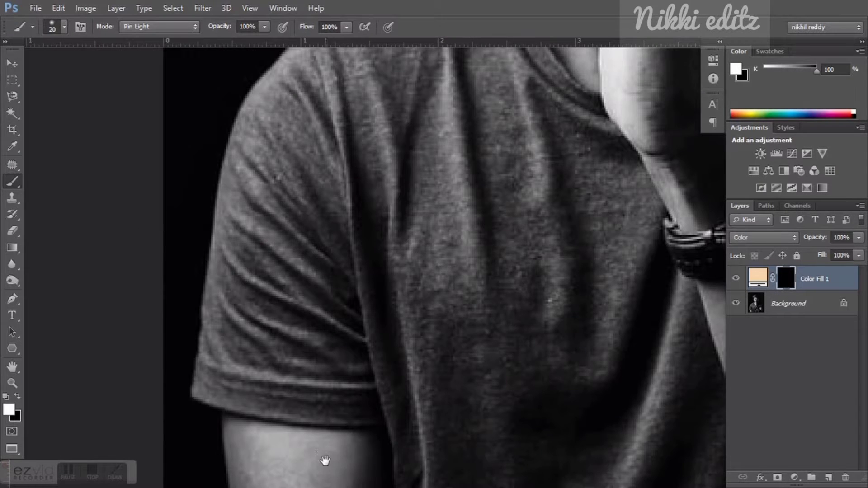
{"action": "left_click_drag", "start_coordinate": [325, 459], "coordinate": [319, 353]}
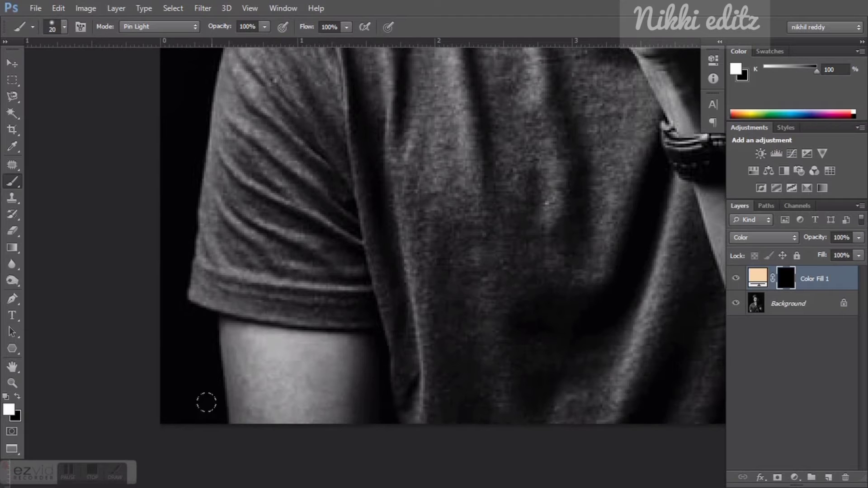
{"action": "mouse_move", "coordinate": [235, 418]}
{"action": "left_mouse_down"}
{"action": "mouse_move", "coordinate": [240, 358]}
{"action": "mouse_move", "coordinate": [223, 324]}
{"action": "left_mouse_up"}
{"action": "key", "text": "ctrl+minus"}
{"action": "key", "text": "ctrl+minus"}
{"action": "key", "text": "ctrl+minus"}
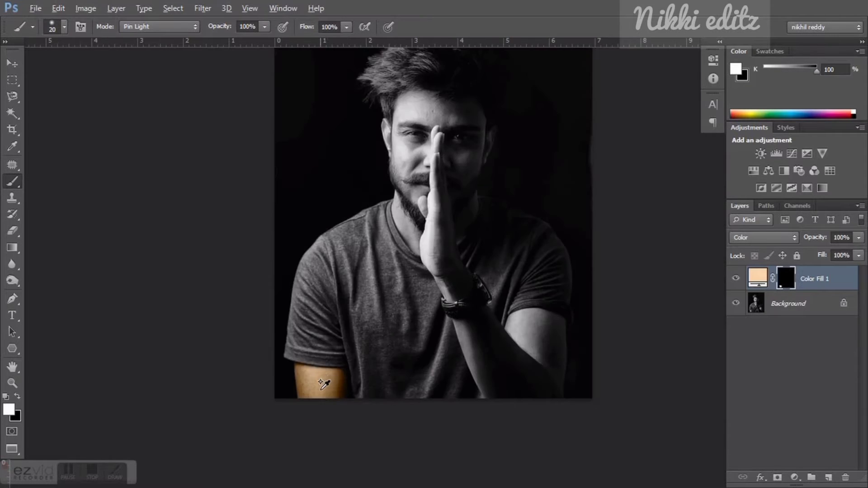
Zoom and pan across the face, lips and beard toward the raised hand
{"action": "key", "text": "ctrl+plus"}
{"action": "key", "text": "ctrl+plus"}
{"action": "scroll", "coordinate": [315, 382], "scroll_direction": "down", "scroll_amount": 1}
{"action": "scroll", "coordinate": [332, 366], "scroll_direction": "down", "scroll_amount": 2}
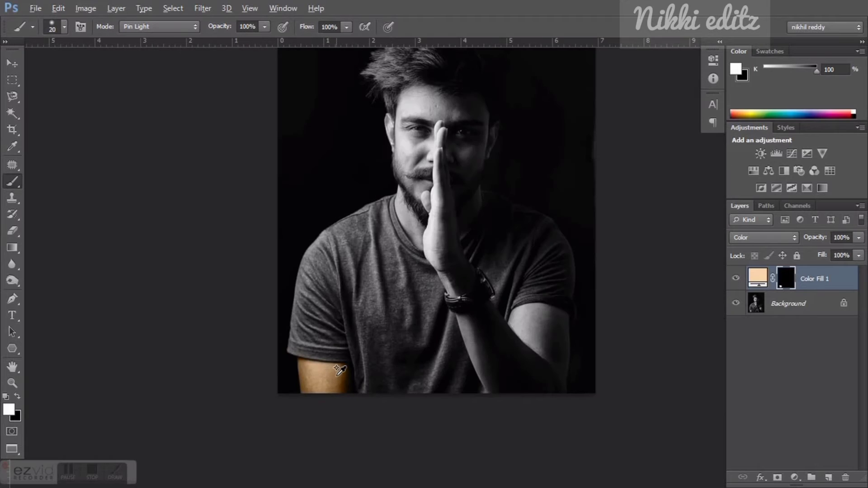
{"action": "scroll", "coordinate": [331, 367], "scroll_direction": "down", "scroll_amount": 1}
{"action": "scroll", "coordinate": [332, 366], "scroll_direction": "down", "scroll_amount": 1}
{"action": "scroll", "coordinate": [382, 297], "scroll_direction": "up", "scroll_amount": 4}
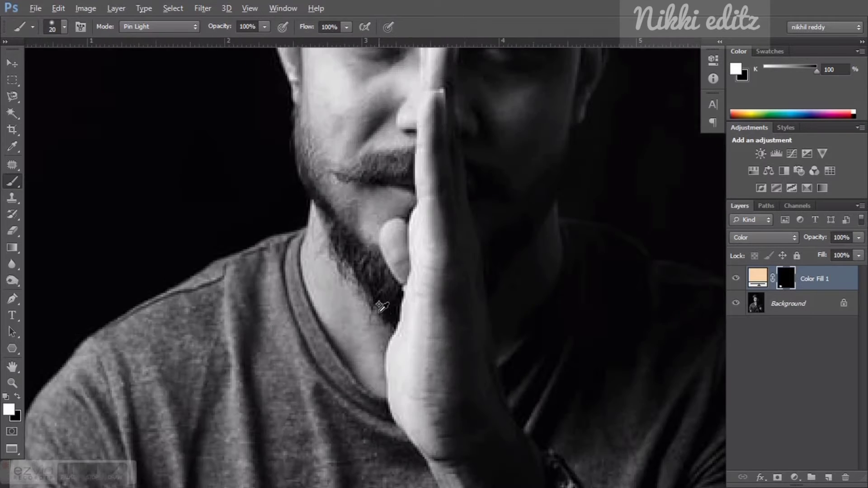
{"action": "scroll", "coordinate": [384, 317], "scroll_direction": "up", "scroll_amount": 2}
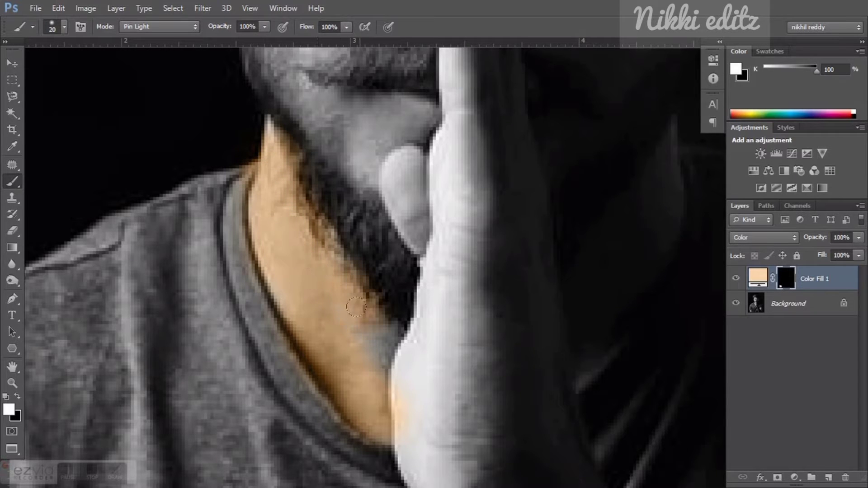
{"action": "scroll", "coordinate": [373, 354], "scroll_direction": "down", "scroll_amount": 3}
{"action": "scroll", "coordinate": [416, 304], "scroll_direction": "up", "scroll_amount": 3}
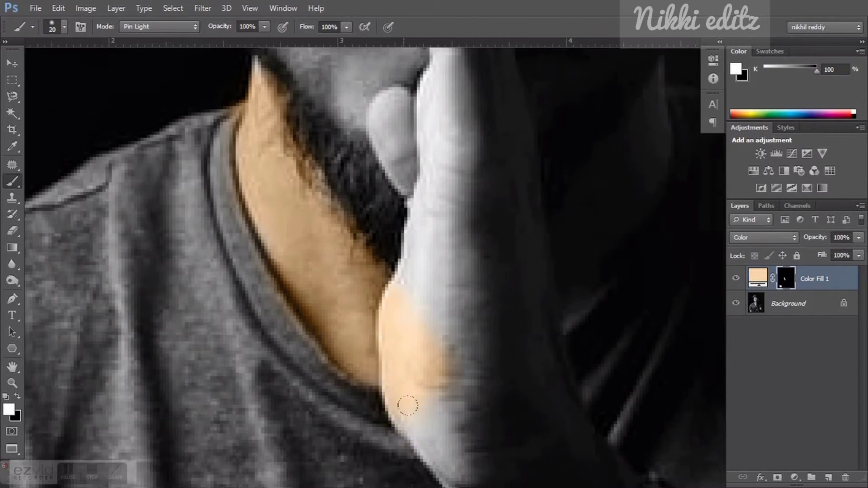
{"action": "scroll", "coordinate": [411, 316], "scroll_direction": "up", "scroll_amount": 3}
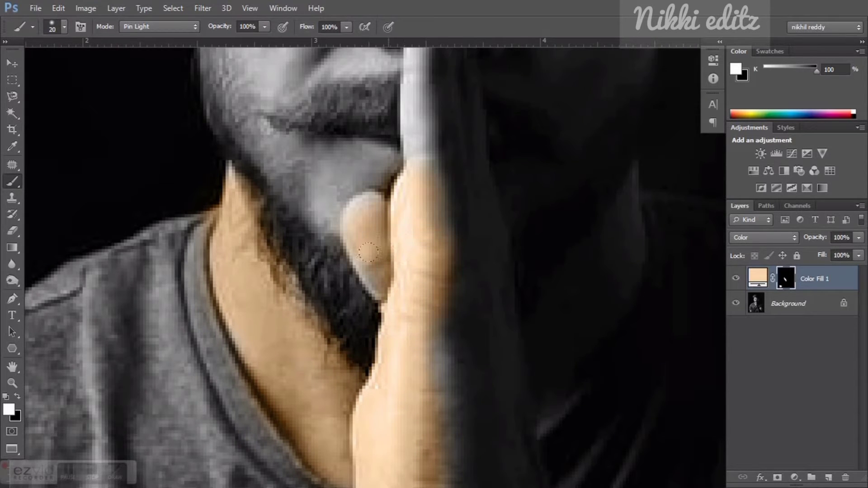
{"action": "left_click_drag", "start_coordinate": [402, 227], "coordinate": [405, 331]}
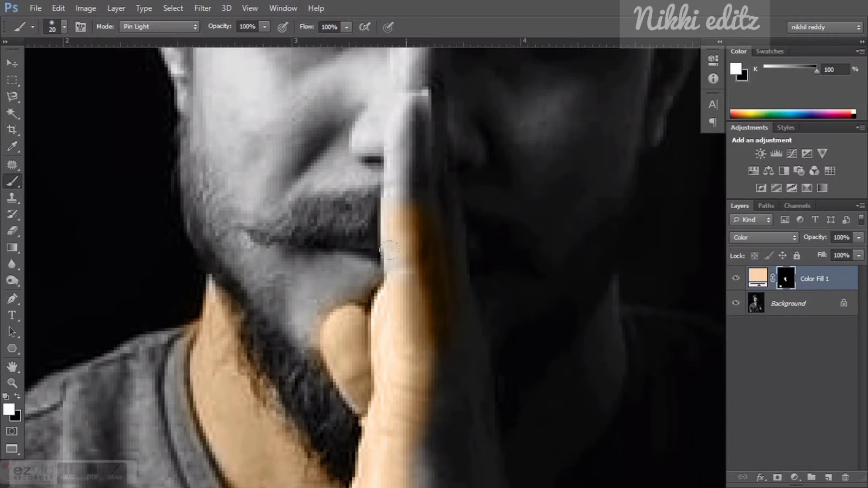
{"action": "scroll", "coordinate": [408, 246], "scroll_direction": "down", "scroll_amount": 3}
{"action": "scroll", "coordinate": [386, 244], "scroll_direction": "up", "scroll_amount": 3}
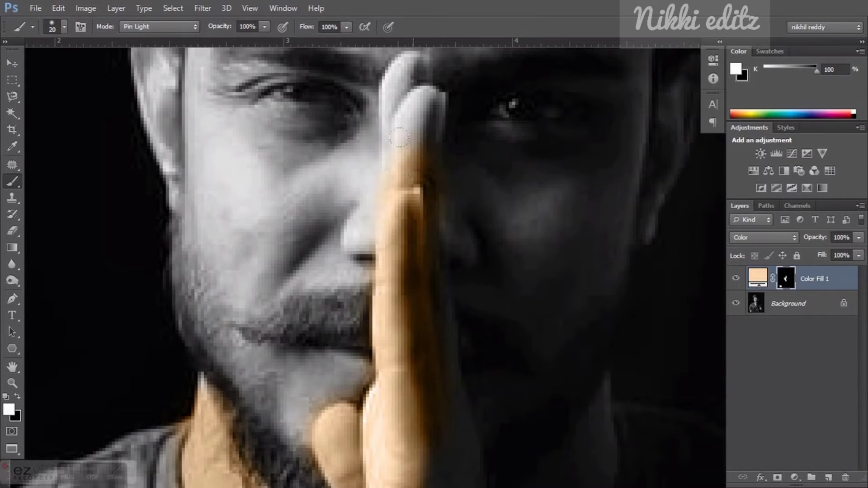
Brush the peach tint over the raised hand and fingers down to the wristband
{"action": "left_click_drag", "start_coordinate": [414, 76], "coordinate": [398, 199]}
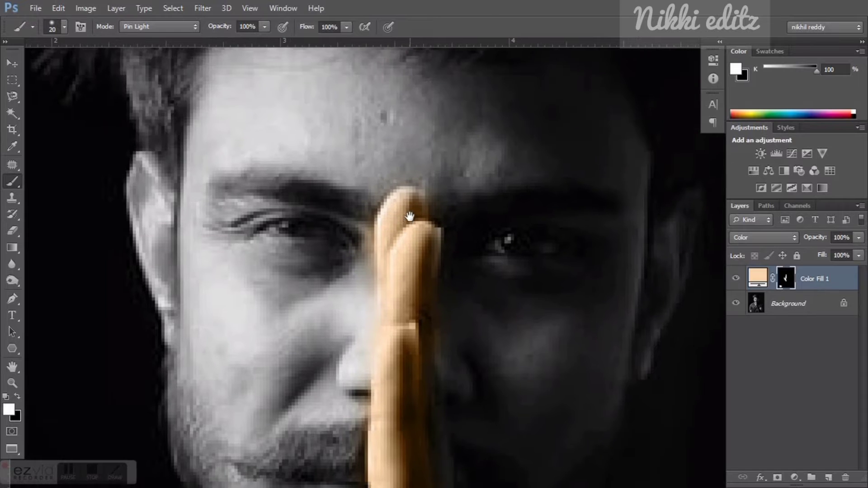
{"action": "left_click_drag", "start_coordinate": [403, 284], "coordinate": [398, 214]}
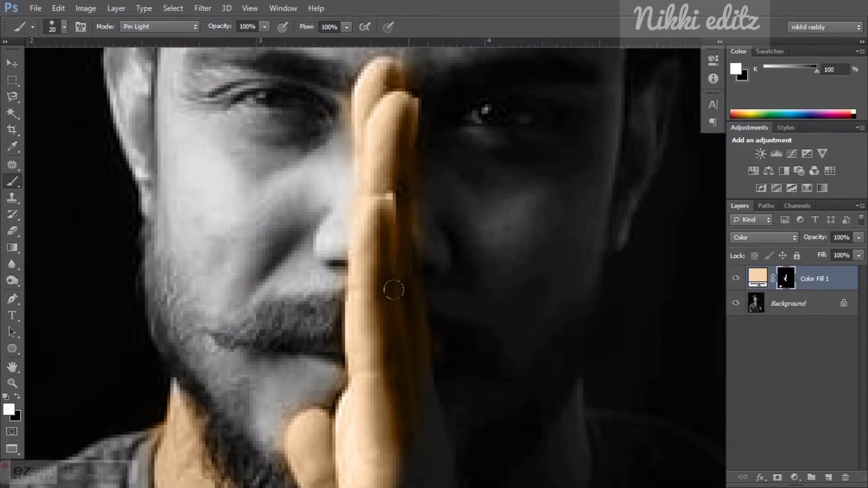
{"action": "mouse_move", "coordinate": [346, 332]}
{"action": "left_mouse_down"}
{"action": "mouse_move", "coordinate": [325, 275]}
{"action": "mouse_move", "coordinate": [339, 178]}
{"action": "mouse_move", "coordinate": [332, 168]}
{"action": "left_mouse_up"}
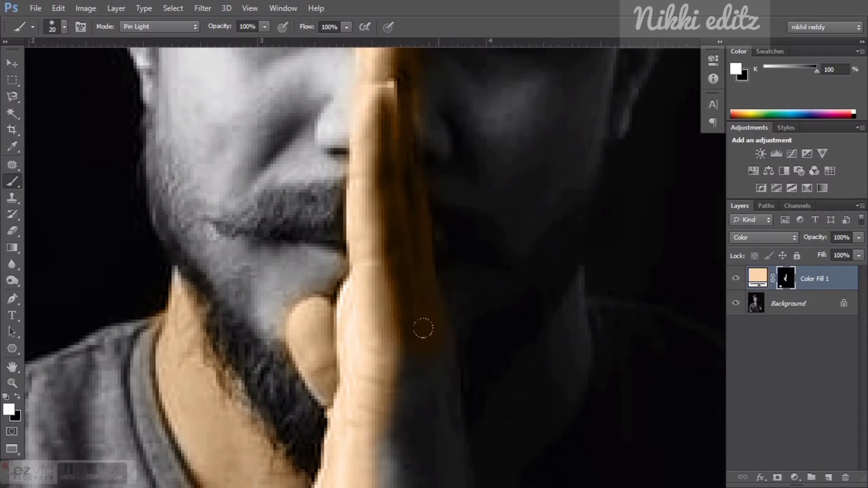
{"action": "left_click_drag", "start_coordinate": [419, 360], "coordinate": [383, 194]}
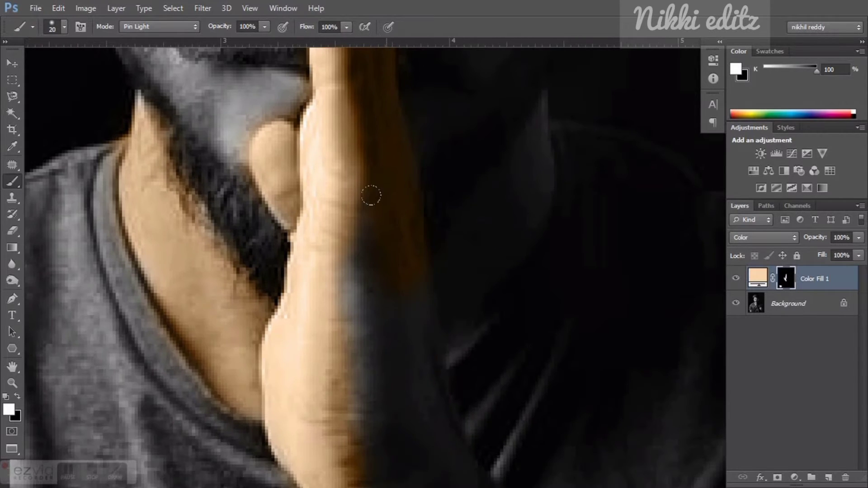
{"action": "left_click_drag", "start_coordinate": [341, 355], "coordinate": [316, 245]}
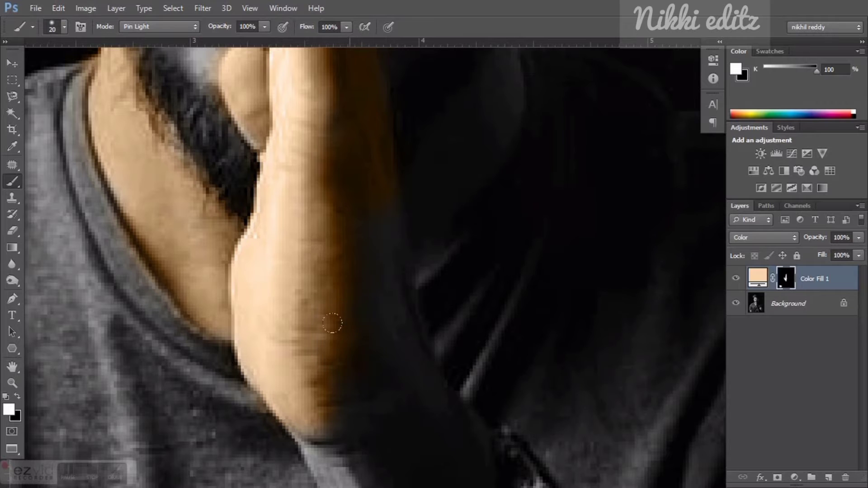
{"action": "left_click_drag", "start_coordinate": [332, 324], "coordinate": [307, 365]}
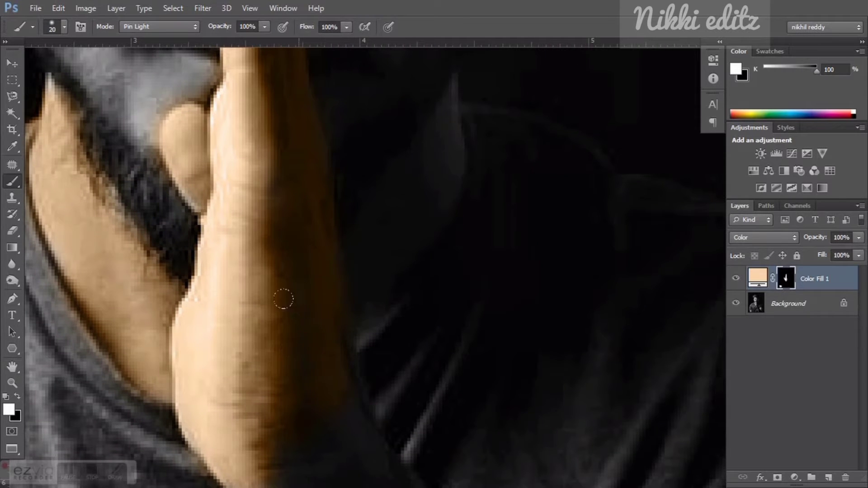
{"action": "left_click_drag", "start_coordinate": [383, 450], "coordinate": [322, 243]}
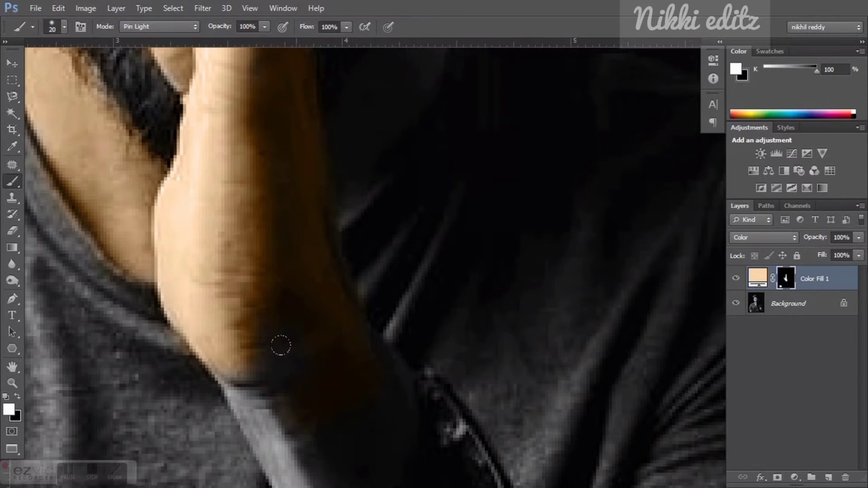
{"action": "left_click_drag", "start_coordinate": [271, 385], "coordinate": [261, 232]}
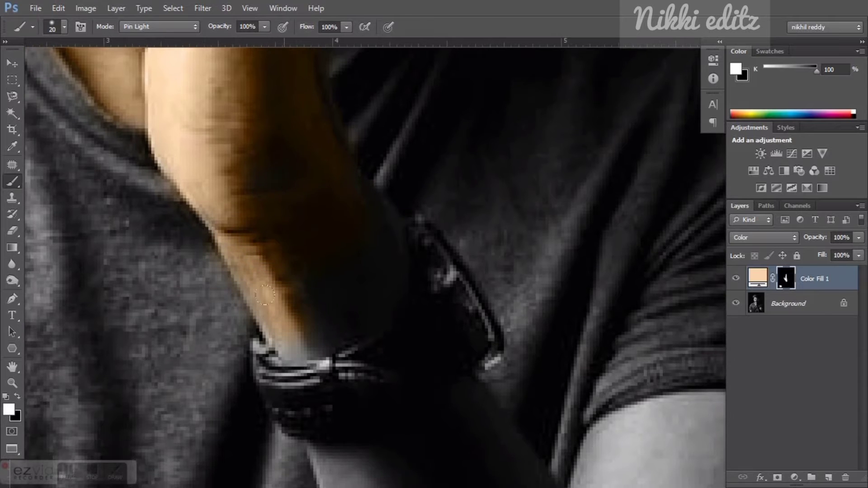
Paint the peach tint along the forearm below the watch, including its dark band
{"action": "scroll", "coordinate": [322, 214], "scroll_direction": "down", "scroll_amount": 2}
{"action": "scroll", "coordinate": [294, 258], "scroll_direction": "down", "scroll_amount": 2}
{"action": "scroll", "coordinate": [317, 294], "scroll_direction": "down", "scroll_amount": 2}
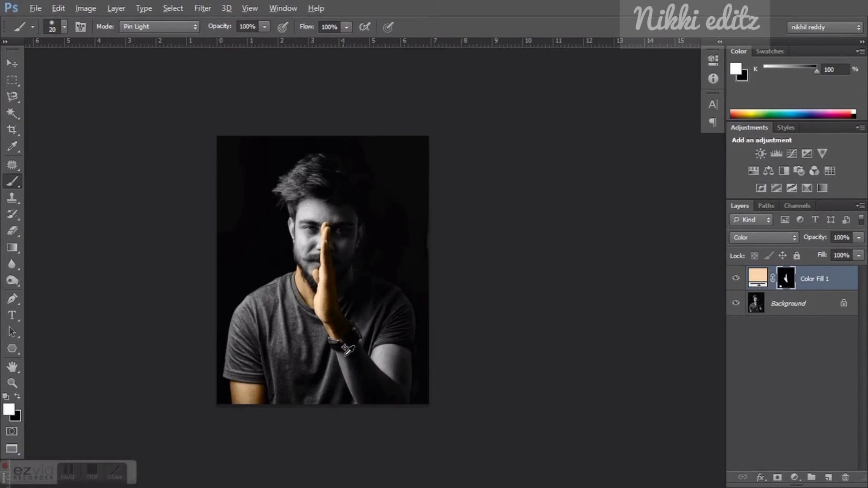
{"action": "scroll", "coordinate": [360, 362], "scroll_direction": "up", "scroll_amount": 1}
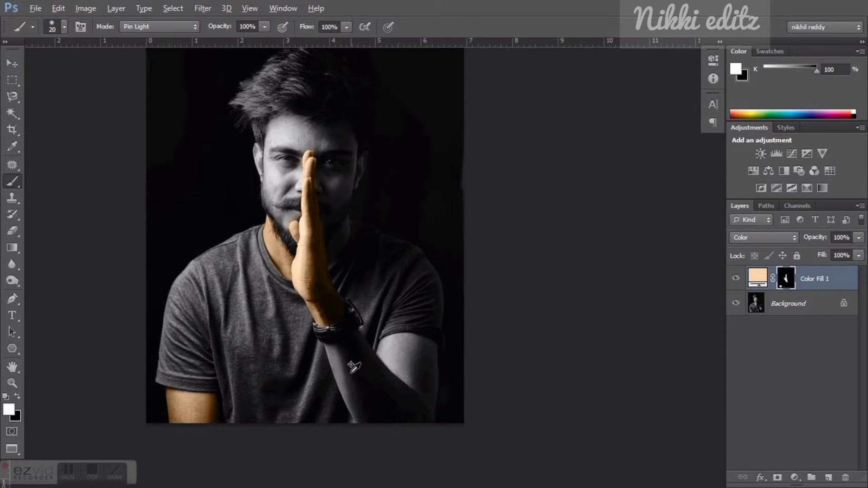
{"action": "scroll", "coordinate": [346, 357], "scroll_direction": "up", "scroll_amount": 2}
{"action": "scroll", "coordinate": [342, 348], "scroll_direction": "up", "scroll_amount": 2}
{"action": "left_click_drag", "start_coordinate": [271, 300], "coordinate": [276, 297]}
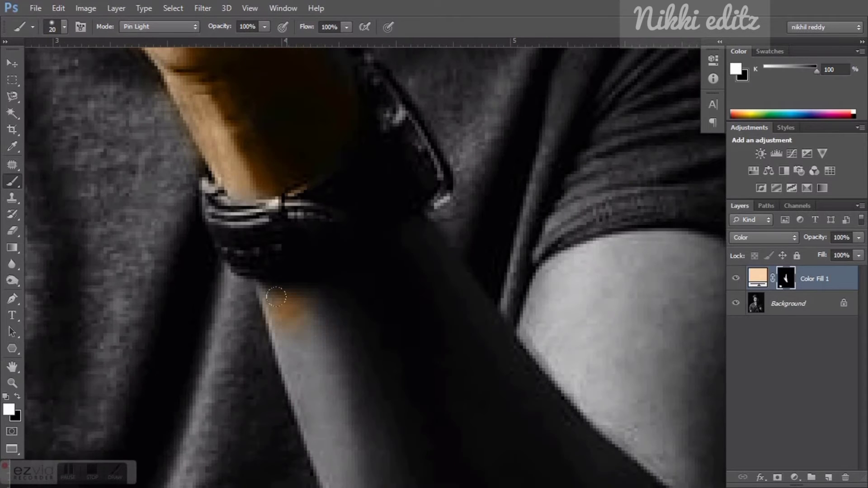
{"action": "left_click_drag", "start_coordinate": [398, 258], "coordinate": [450, 339]}
{"action": "left_click_drag", "start_coordinate": [484, 364], "coordinate": [511, 380]}
{"action": "left_click_drag", "start_coordinate": [351, 394], "coordinate": [338, 290]}
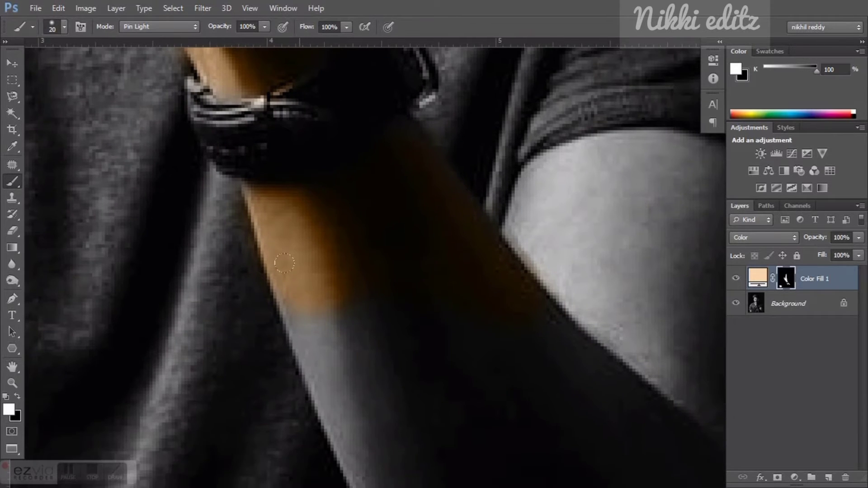
{"action": "mouse_move", "coordinate": [331, 369]}
{"action": "left_mouse_down"}
{"action": "mouse_move", "coordinate": [378, 296]}
{"action": "mouse_move", "coordinate": [463, 330]}
{"action": "mouse_move", "coordinate": [423, 275]}
{"action": "mouse_move", "coordinate": [419, 331]}
{"action": "left_mouse_up"}
Tint the bottom of the arm and the upper arm beneath the sleeve
{"action": "left_click_drag", "start_coordinate": [547, 335], "coordinate": [494, 281]}
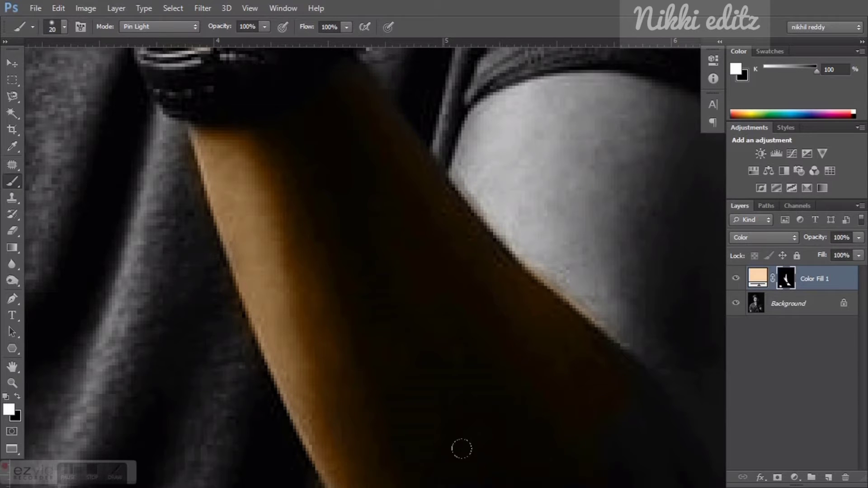
{"action": "left_click_drag", "start_coordinate": [459, 450], "coordinate": [402, 273]}
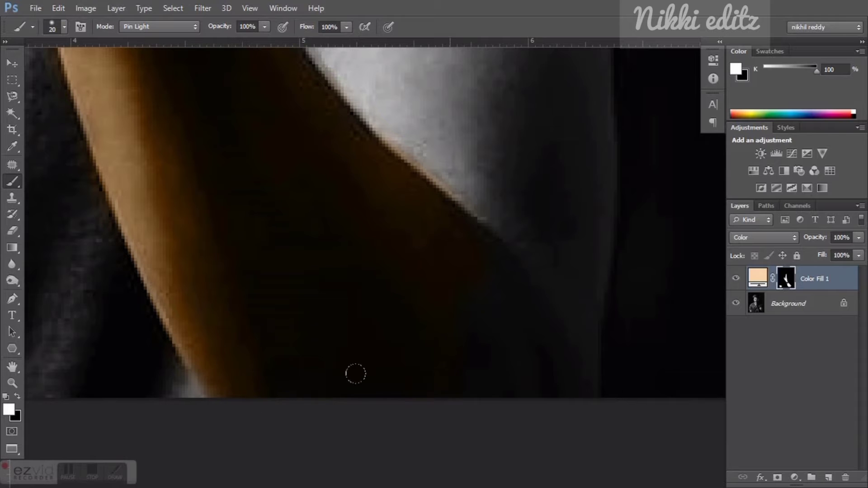
{"action": "mouse_move", "coordinate": [536, 366]}
{"action": "left_mouse_down"}
{"action": "mouse_move", "coordinate": [568, 358]}
{"action": "mouse_move", "coordinate": [444, 360]}
{"action": "left_mouse_up"}
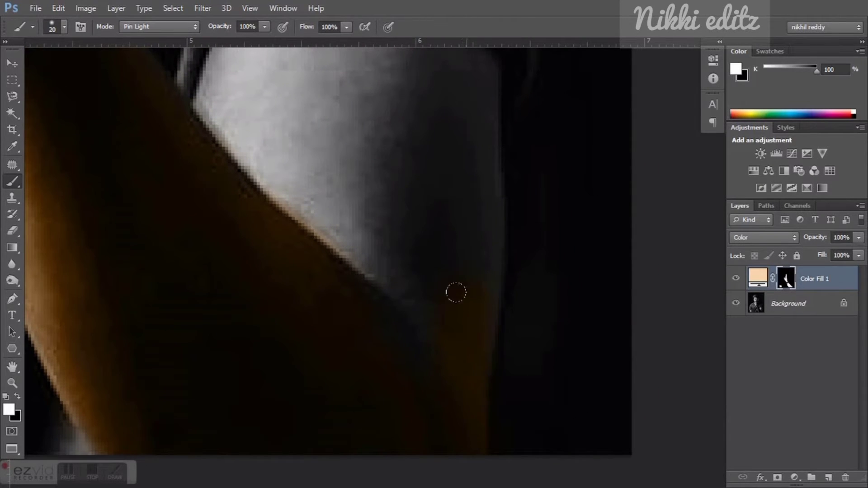
{"action": "left_click_drag", "start_coordinate": [456, 290], "coordinate": [372, 294]}
{"action": "left_click_drag", "start_coordinate": [447, 211], "coordinate": [405, 336]}
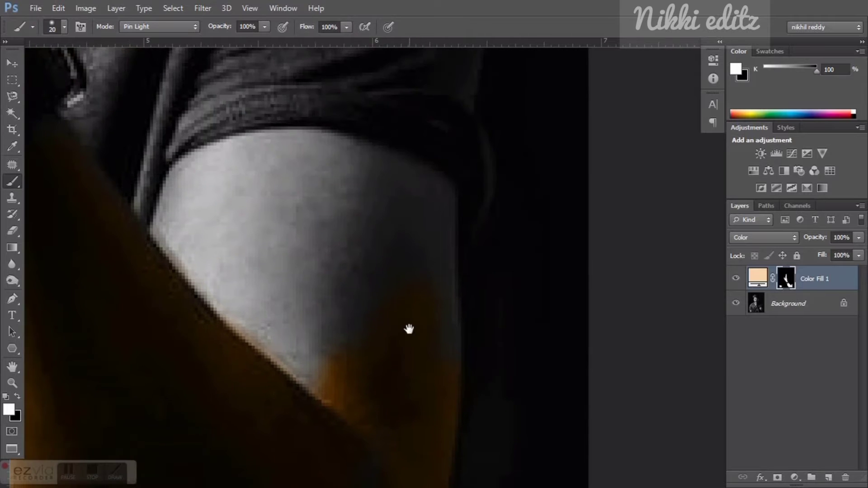
{"action": "mouse_move", "coordinate": [422, 211]}
{"action": "left_mouse_down"}
{"action": "mouse_move", "coordinate": [398, 349]}
{"action": "mouse_move", "coordinate": [373, 402]}
{"action": "left_mouse_up"}
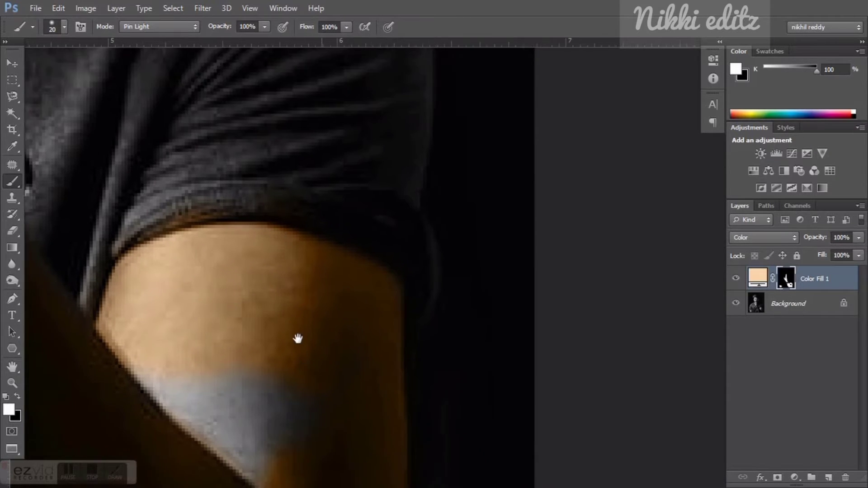
{"action": "left_click_drag", "start_coordinate": [321, 452], "coordinate": [297, 339]}
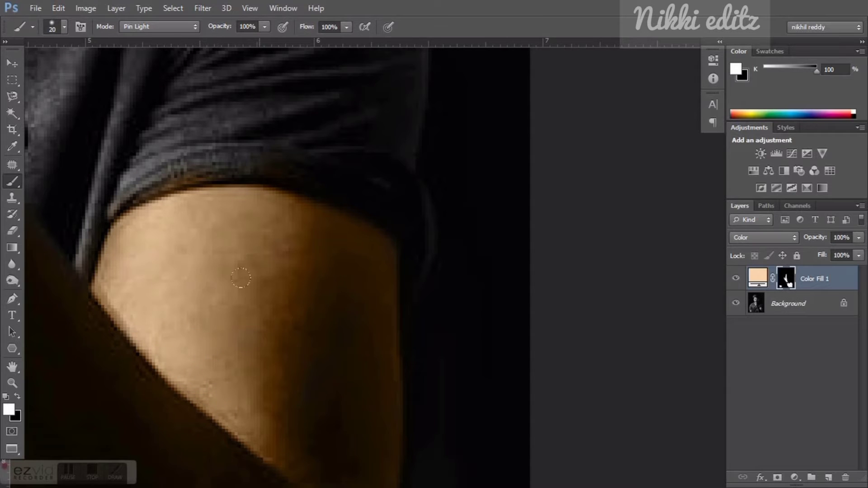
{"action": "left_click_drag", "start_coordinate": [246, 408], "coordinate": [262, 274]}
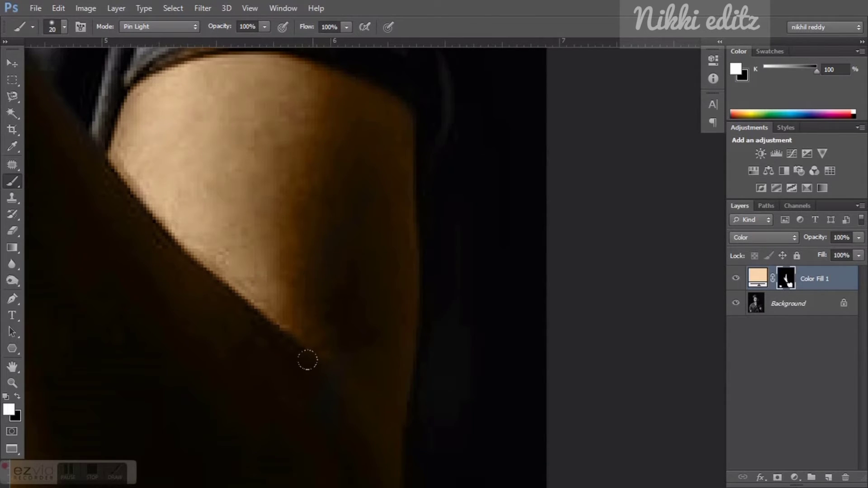
{"action": "scroll", "coordinate": [301, 283], "scroll_direction": "down", "scroll_amount": 2}
{"action": "scroll", "coordinate": [272, 312], "scroll_direction": "down", "scroll_amount": 3}
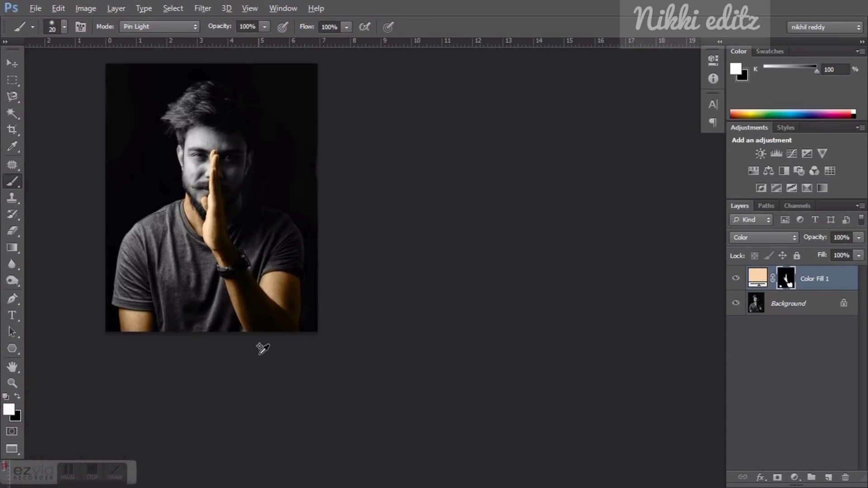
Zoom into the face to tint the cheek and beard left of the raised hand
{"action": "scroll", "coordinate": [239, 326], "scroll_direction": "up", "scroll_amount": 2}
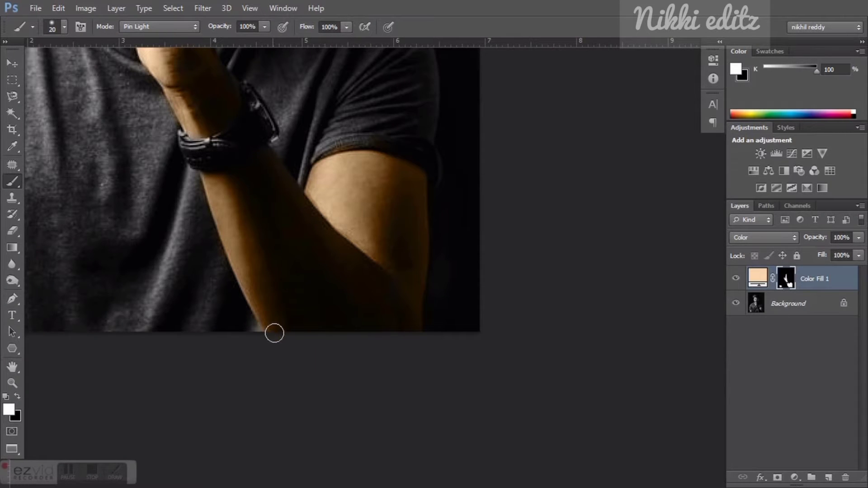
{"action": "scroll", "coordinate": [194, 226], "scroll_direction": "down", "scroll_amount": 4}
{"action": "scroll", "coordinate": [202, 251], "scroll_direction": "up", "scroll_amount": 2}
{"action": "scroll", "coordinate": [195, 235], "scroll_direction": "up", "scroll_amount": 3}
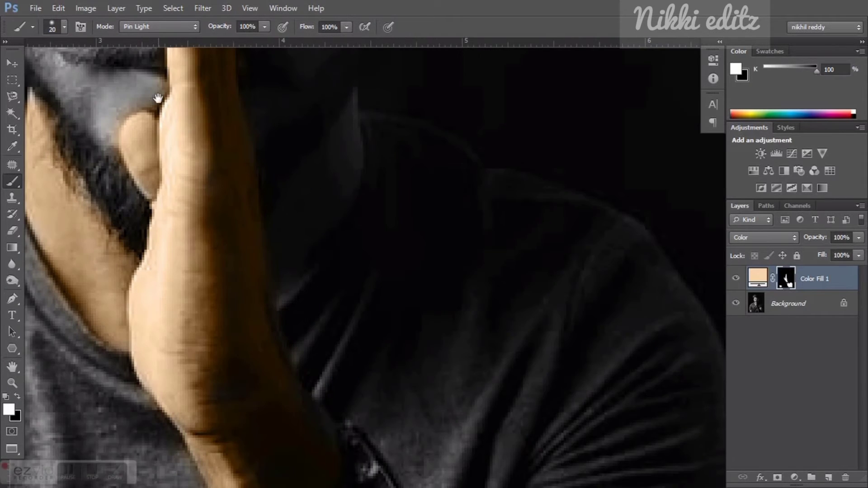
{"action": "scroll", "coordinate": [194, 227], "scroll_direction": "down", "scroll_amount": 1}
{"action": "scroll", "coordinate": [181, 223], "scroll_direction": "up", "scroll_amount": 1}
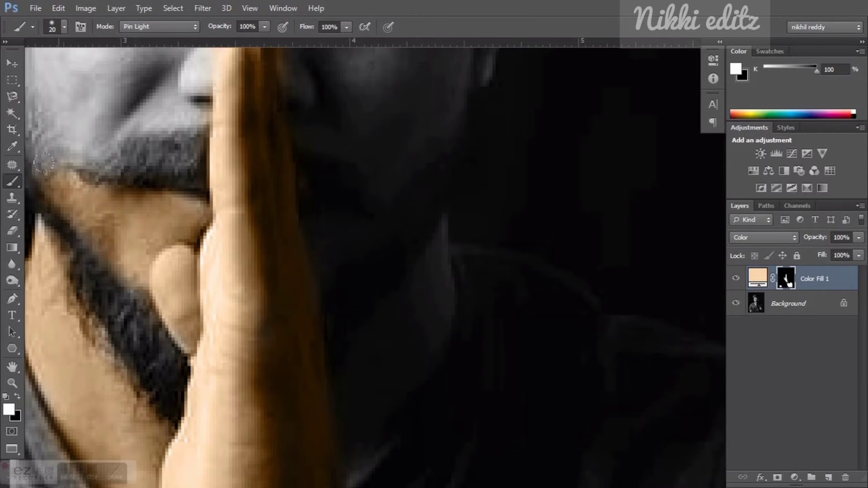
{"action": "scroll", "coordinate": [91, 242], "scroll_direction": "down", "scroll_amount": 2}
{"action": "scroll", "coordinate": [109, 225], "scroll_direction": "up", "scroll_amount": 2}
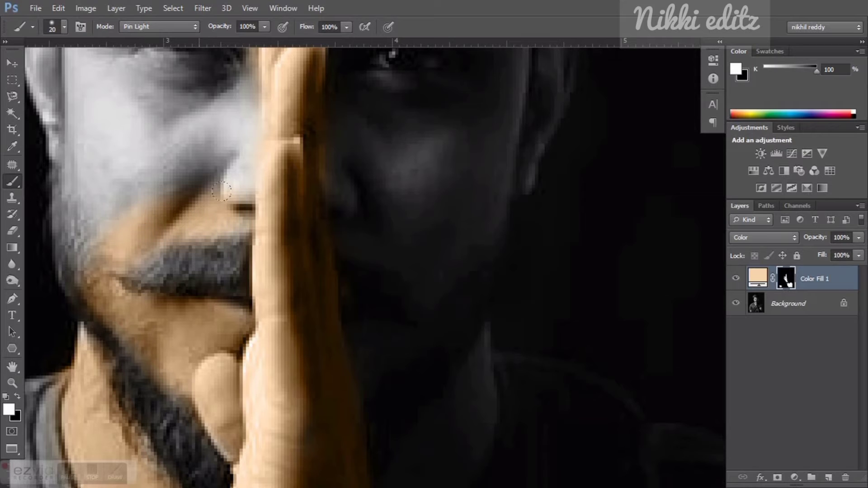
{"action": "scroll", "coordinate": [201, 201], "scroll_direction": "down", "scroll_amount": 2}
{"action": "scroll", "coordinate": [172, 244], "scroll_direction": "up", "scroll_amount": 2}
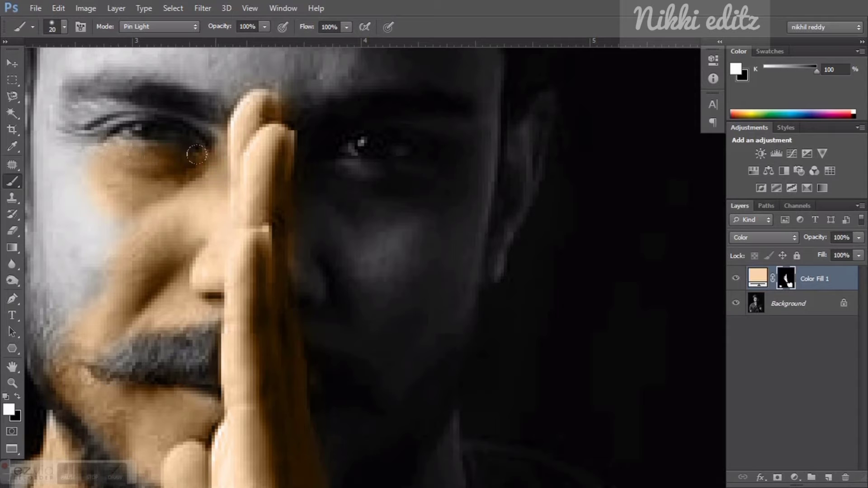
Trim excess tint off the cheek and extend it over the ear and forehead
{"action": "left_click_drag", "start_coordinate": [83, 158], "coordinate": [189, 198]}
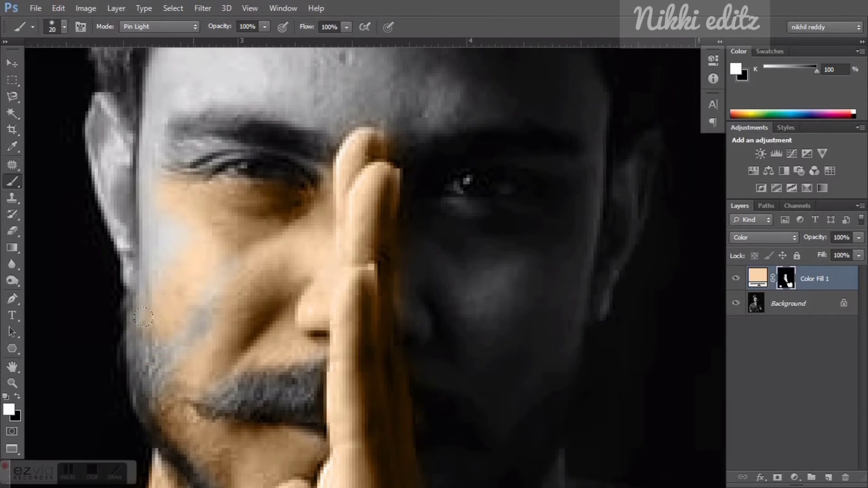
{"action": "left_click_drag", "start_coordinate": [195, 271], "coordinate": [170, 330]}
{"action": "left_click_drag", "start_coordinate": [143, 246], "coordinate": [181, 292]}
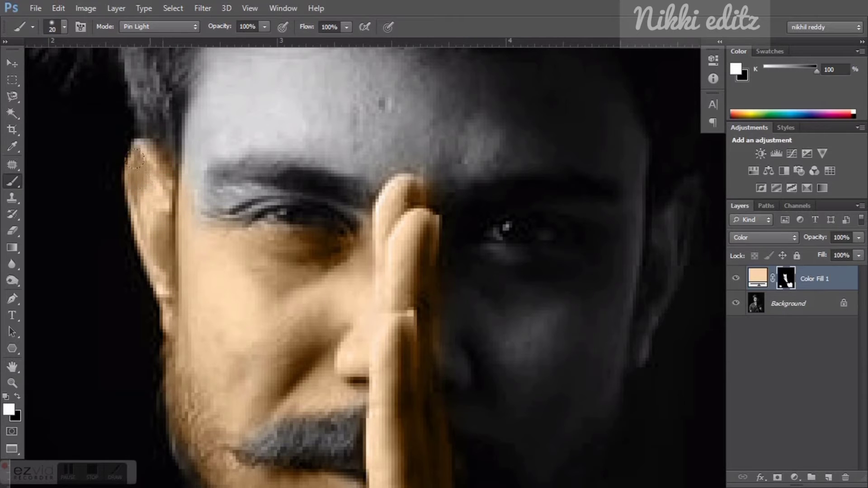
{"action": "left_click_drag", "start_coordinate": [135, 159], "coordinate": [129, 145]}
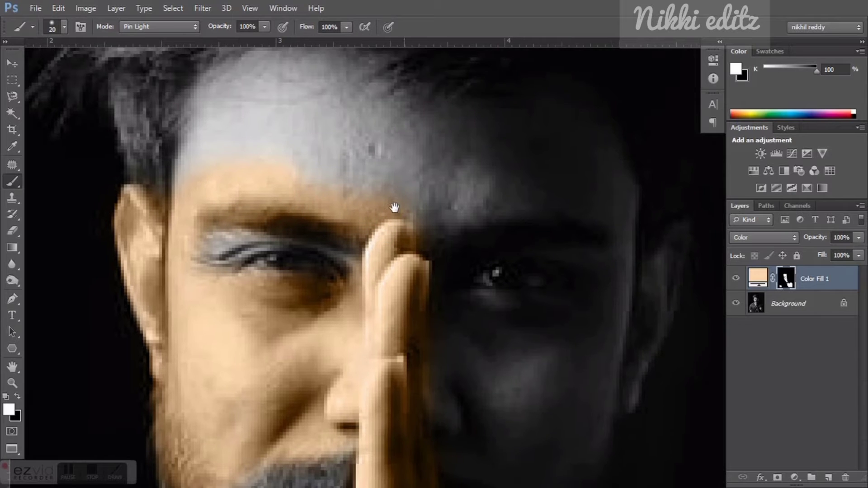
{"action": "left_click_drag", "start_coordinate": [381, 156], "coordinate": [372, 199]}
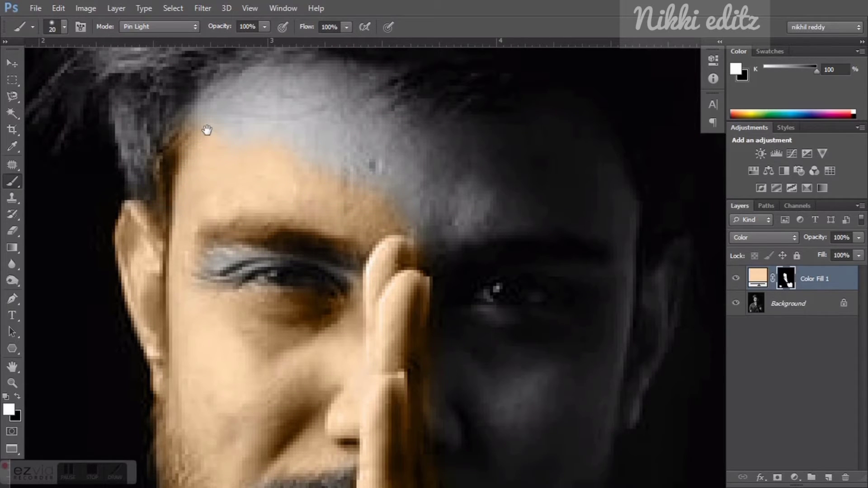
{"action": "left_click_drag", "start_coordinate": [208, 132], "coordinate": [192, 233]}
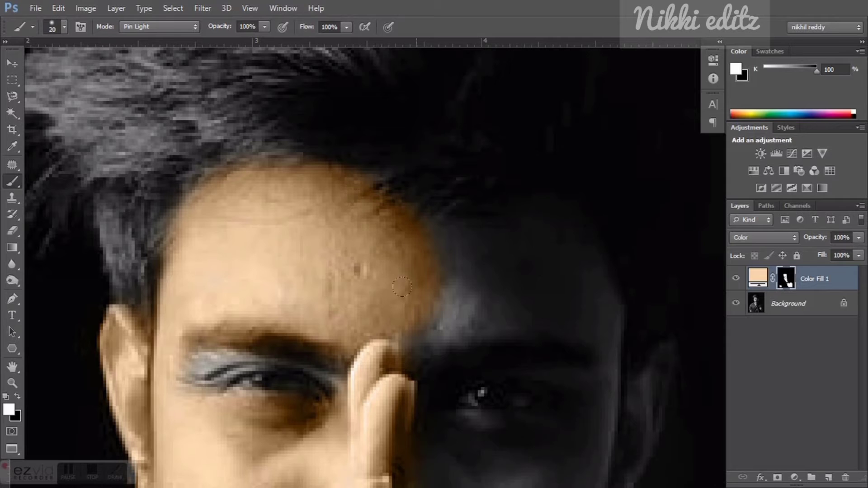
Tint the shaded side of the face from under the eye down the cheek
{"action": "mouse_move", "coordinate": [402, 287]}
{"action": "left_mouse_down"}
{"action": "mouse_move", "coordinate": [223, 332]}
{"action": "mouse_move", "coordinate": [310, 291]}
{"action": "mouse_move", "coordinate": [365, 313]}
{"action": "mouse_move", "coordinate": [261, 317]}
{"action": "left_mouse_up"}
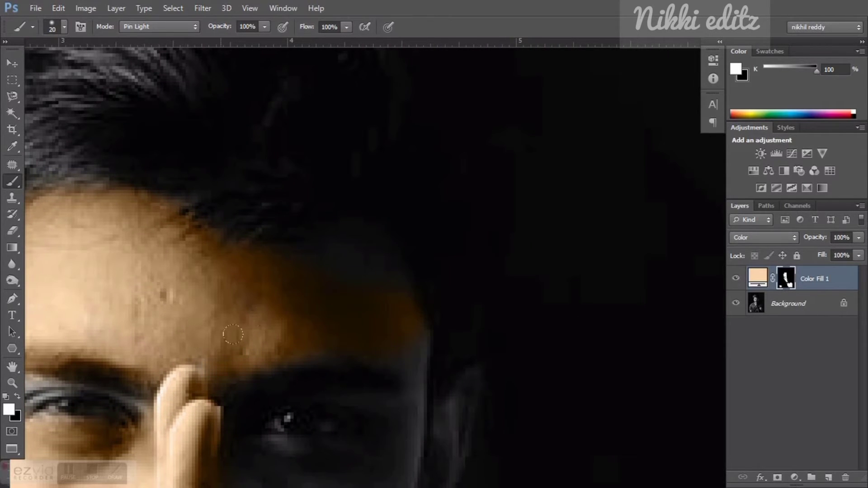
{"action": "mouse_move", "coordinate": [410, 396]}
{"action": "left_mouse_down"}
{"action": "mouse_move", "coordinate": [412, 340]}
{"action": "mouse_move", "coordinate": [423, 392]}
{"action": "mouse_move", "coordinate": [453, 354]}
{"action": "left_mouse_up"}
{"action": "left_click_drag", "start_coordinate": [452, 366], "coordinate": [461, 293]}
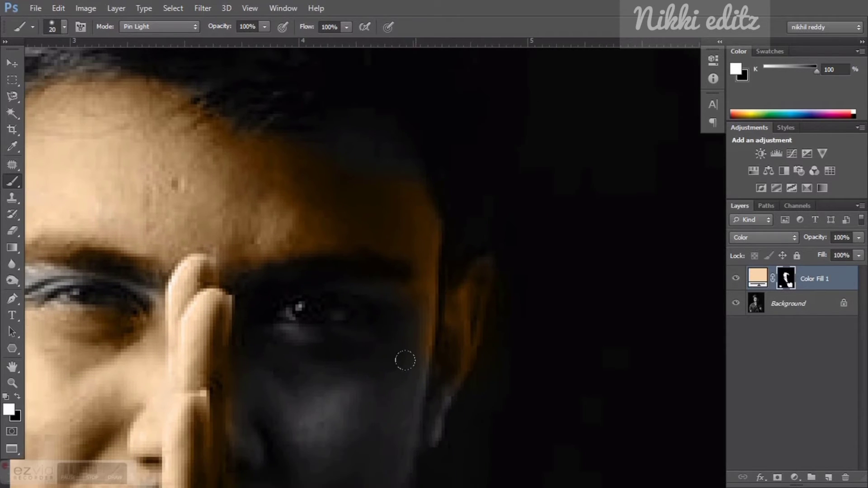
{"action": "mouse_move", "coordinate": [384, 341]}
{"action": "left_mouse_down"}
{"action": "mouse_move", "coordinate": [329, 359]}
{"action": "mouse_move", "coordinate": [264, 331]}
{"action": "mouse_move", "coordinate": [290, 342]}
{"action": "left_mouse_up"}
{"action": "left_click_drag", "start_coordinate": [369, 402], "coordinate": [360, 295]}
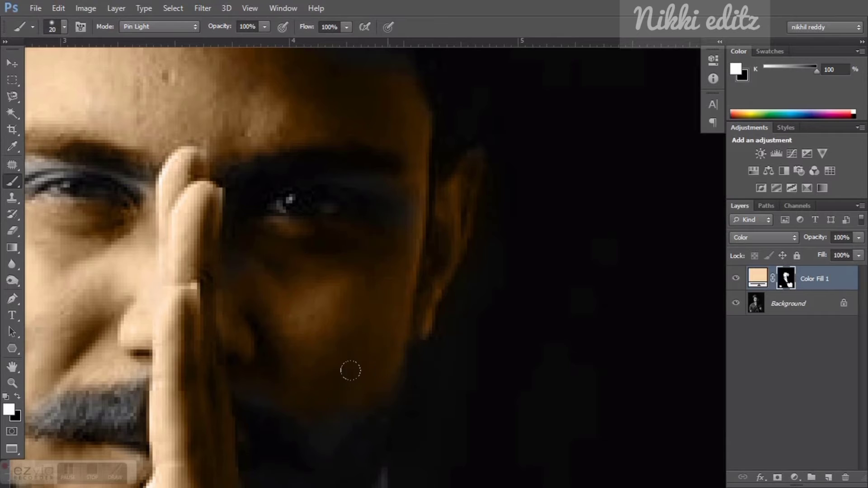
{"action": "left_click_drag", "start_coordinate": [368, 314], "coordinate": [370, 239]}
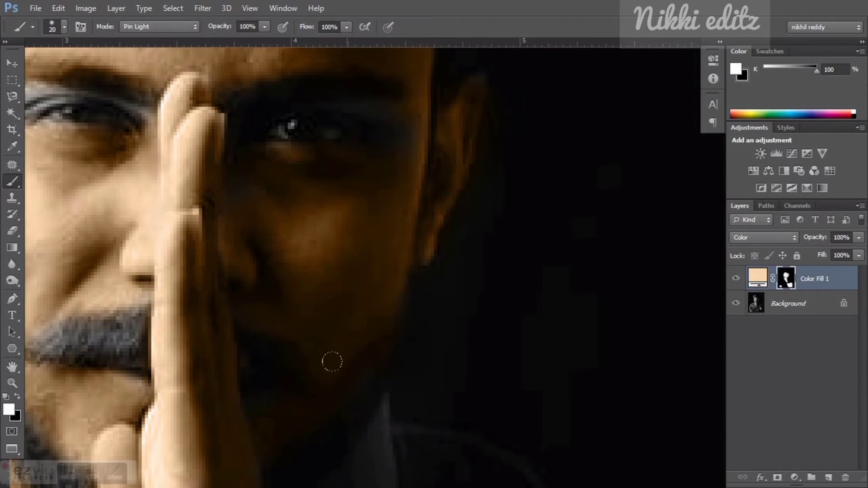
Paint the peach skin tone along the neck
{"action": "scroll", "coordinate": [332, 362], "scroll_direction": "down", "scroll_amount": 3}
{"action": "scroll", "coordinate": [326, 335], "scroll_direction": "down", "scroll_amount": 2}
{"action": "scroll", "coordinate": [325, 337], "scroll_direction": "up", "scroll_amount": 3}
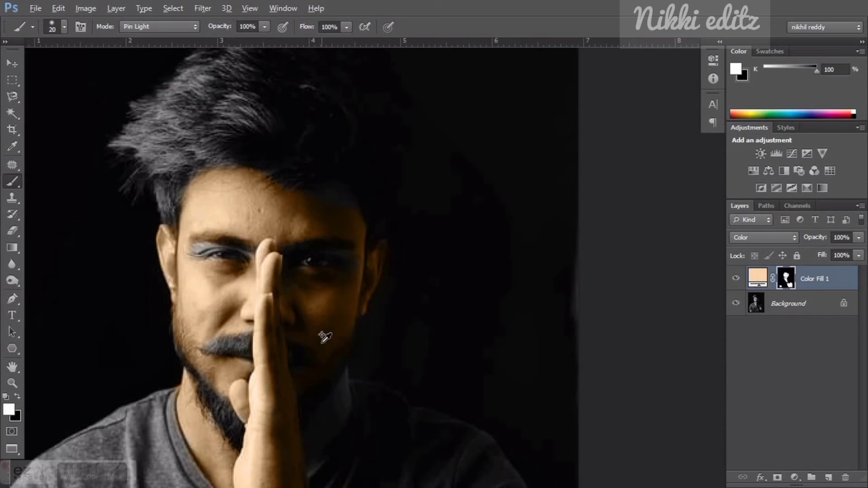
{"action": "scroll", "coordinate": [324, 337], "scroll_direction": "down", "scroll_amount": 5}
{"action": "scroll", "coordinate": [316, 378], "scroll_direction": "up", "scroll_amount": 5}
{"action": "scroll", "coordinate": [322, 362], "scroll_direction": "up", "scroll_amount": 3}
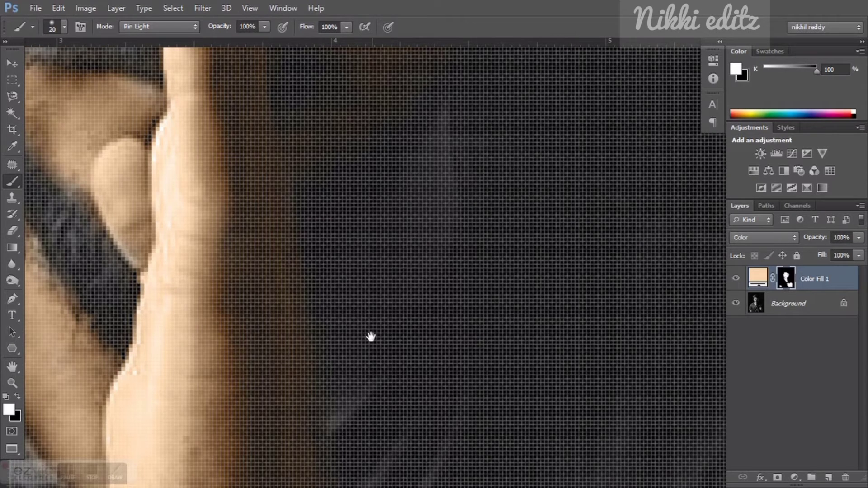
{"action": "scroll", "coordinate": [371, 337], "scroll_direction": "down", "scroll_amount": 4}
{"action": "scroll", "coordinate": [349, 333], "scroll_direction": "up", "scroll_amount": 1}
{"action": "scroll", "coordinate": [368, 285], "scroll_direction": "up", "scroll_amount": 1}
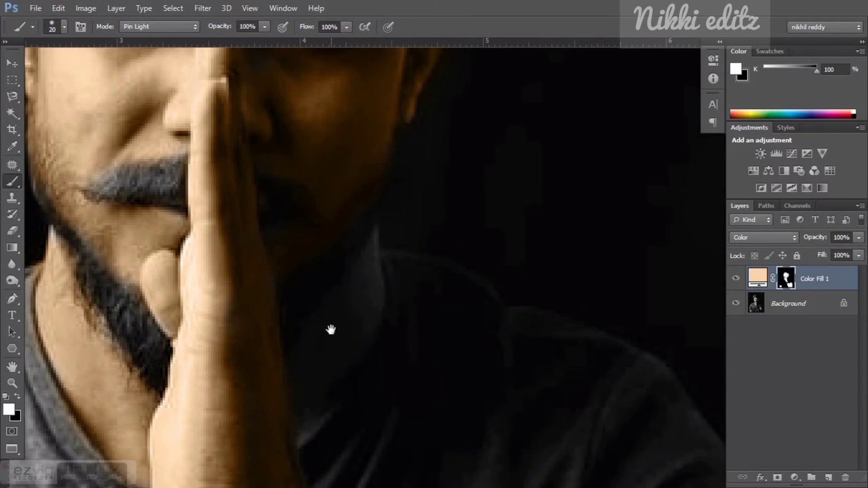
{"action": "left_click_drag", "start_coordinate": [295, 413], "coordinate": [366, 241]}
{"action": "scroll", "coordinate": [304, 332], "scroll_direction": "down", "scroll_amount": 5}
{"action": "scroll", "coordinate": [228, 293], "scroll_direction": "up", "scroll_amount": 5}
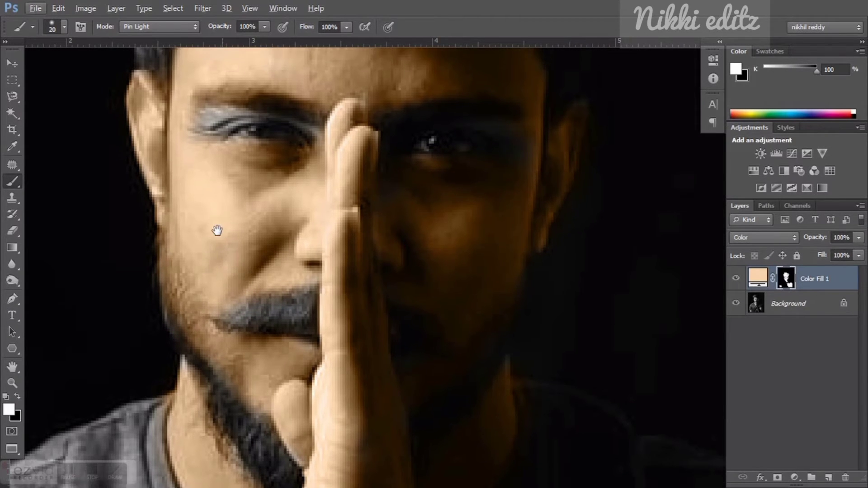
{"action": "scroll", "coordinate": [217, 233], "scroll_direction": "up", "scroll_amount": 2}
{"action": "scroll", "coordinate": [203, 266], "scroll_direction": "up", "scroll_amount": 2}
Shrink the brush and tint the grey upper eyelid peach
{"action": "key", "text": "bracketleft"}
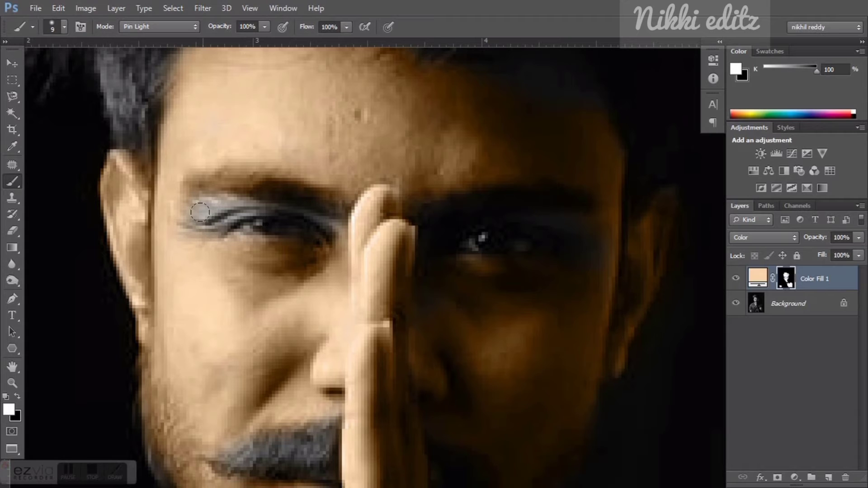
{"action": "scroll", "coordinate": [208, 203], "scroll_direction": "up", "scroll_amount": 1}
{"action": "left_click_drag", "start_coordinate": [211, 219], "coordinate": [261, 221]}
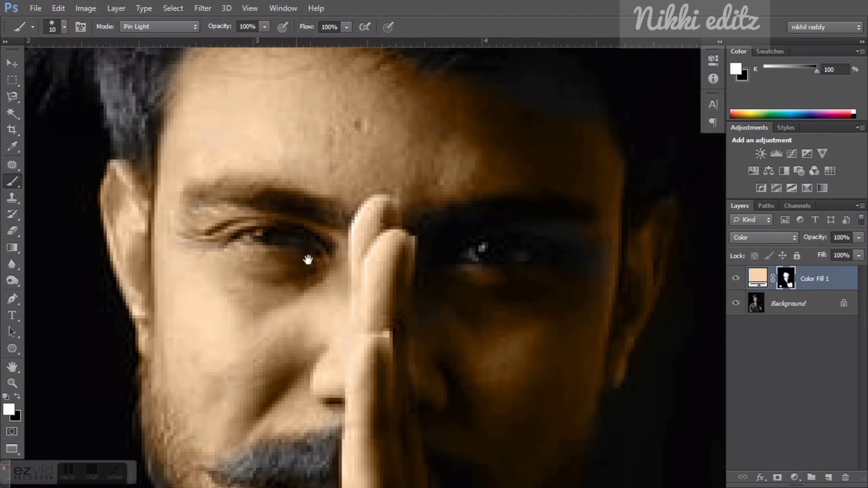
{"action": "scroll", "coordinate": [298, 253], "scroll_direction": "up", "scroll_amount": 2}
{"action": "scroll", "coordinate": [299, 254], "scroll_direction": "right", "scroll_amount": 3}
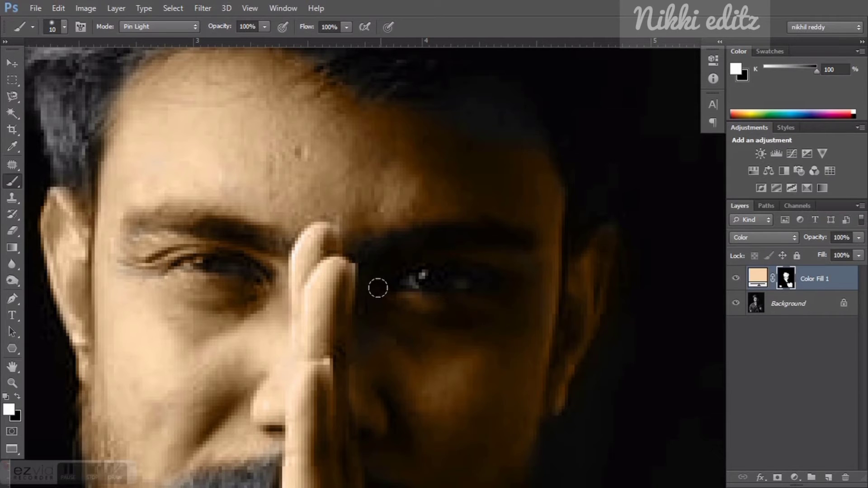
Add a new purple Solid Color fill layer above the peach one
{"action": "key", "text": "v"}
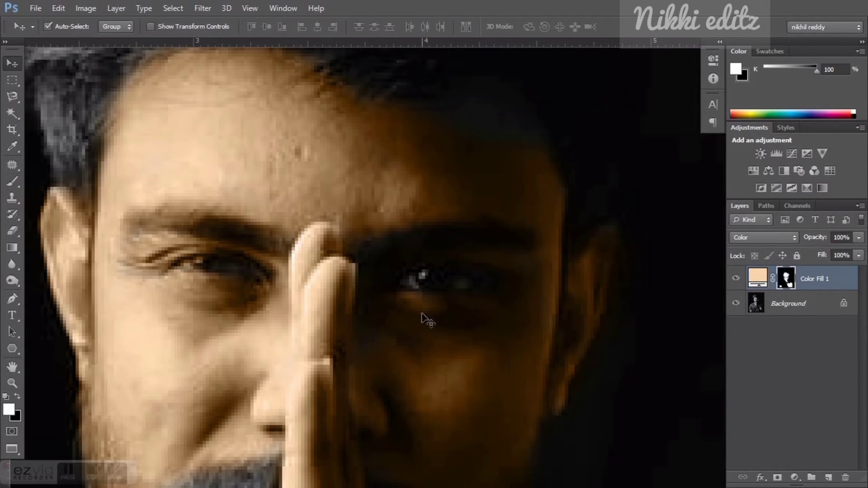
{"action": "scroll", "coordinate": [334, 312], "scroll_direction": "down", "scroll_amount": 5}
{"action": "scroll", "coordinate": [330, 316], "scroll_direction": "up", "scroll_amount": 3}
{"action": "scroll", "coordinate": [312, 308], "scroll_direction": "down", "scroll_amount": 3}
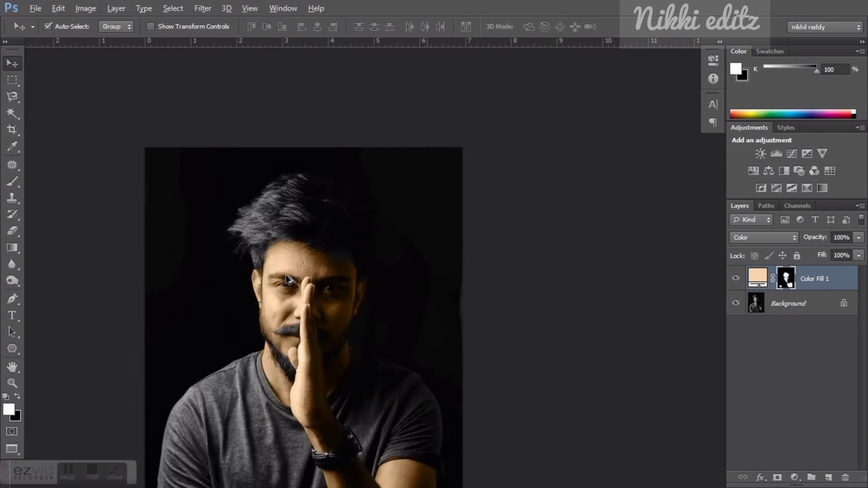
{"action": "scroll", "coordinate": [285, 317], "scroll_direction": "down", "scroll_amount": 2}
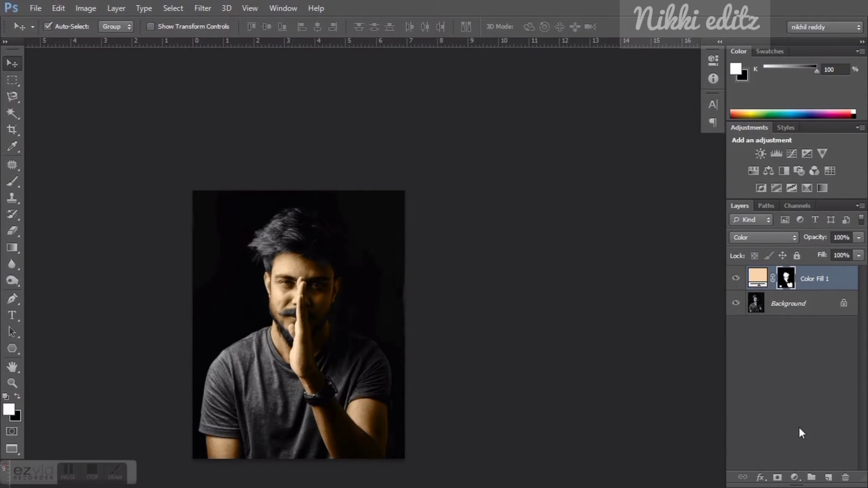
{"action": "left_click", "coordinate": [795, 478]}
{"action": "left_click", "coordinate": [786, 206]}
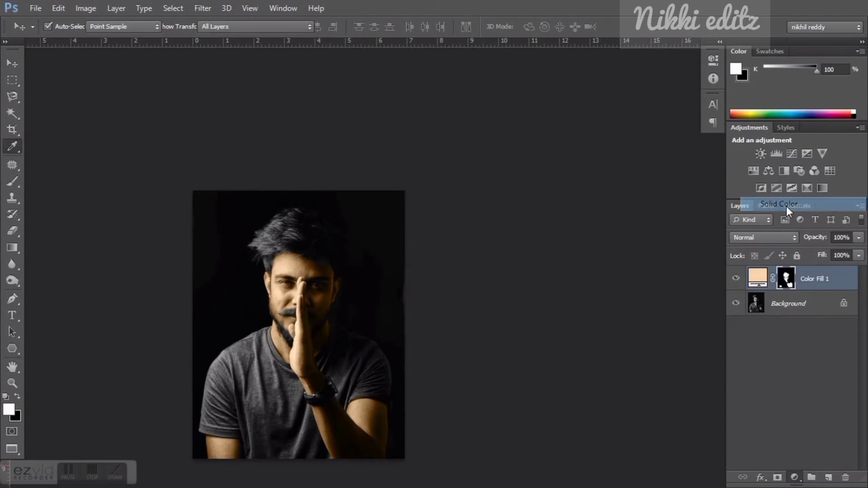
{"action": "left_click", "coordinate": [698, 150]}
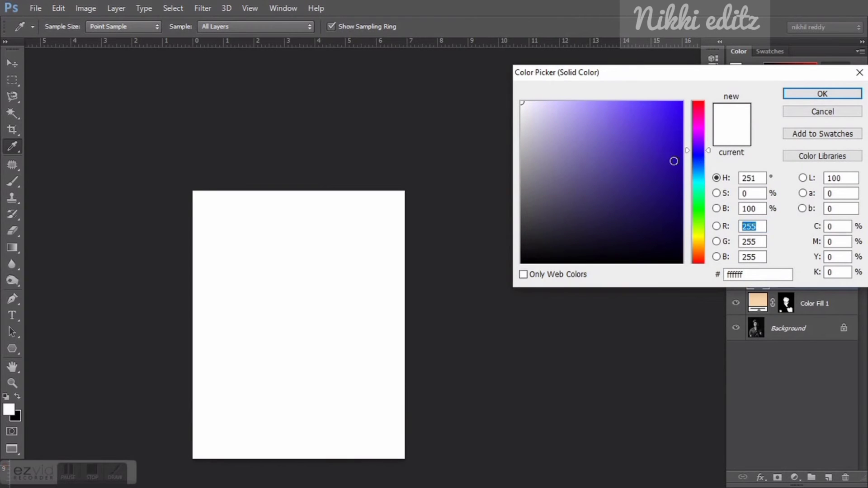
{"action": "left_click", "coordinate": [647, 150]}
{"action": "left_click_drag", "start_coordinate": [647, 151], "coordinate": [632, 143]}
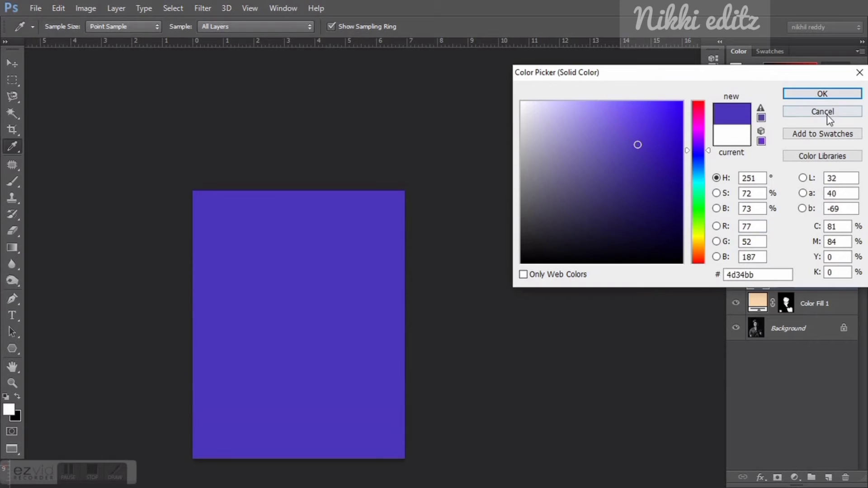
{"action": "left_click", "coordinate": [822, 95]}
Set the purple Color Fill 2 layer to Color blend mode and invert its mask
{"action": "scroll", "coordinate": [322, 275], "scroll_direction": "down", "scroll_amount": 1}
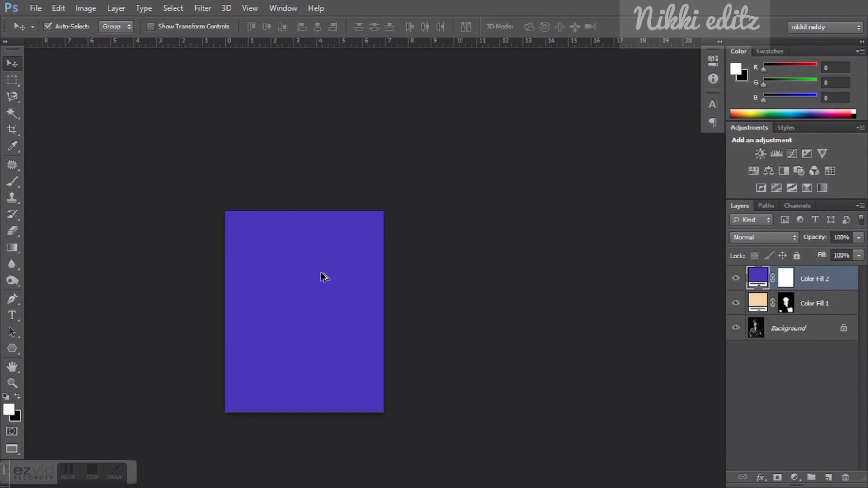
{"action": "scroll", "coordinate": [323, 274], "scroll_direction": "up", "scroll_amount": 1}
{"action": "mouse_move", "coordinate": [321, 275]}
{"action": "left_mouse_down"}
{"action": "mouse_move", "coordinate": [367, 224]}
{"action": "mouse_move", "coordinate": [407, 200]}
{"action": "left_mouse_up"}
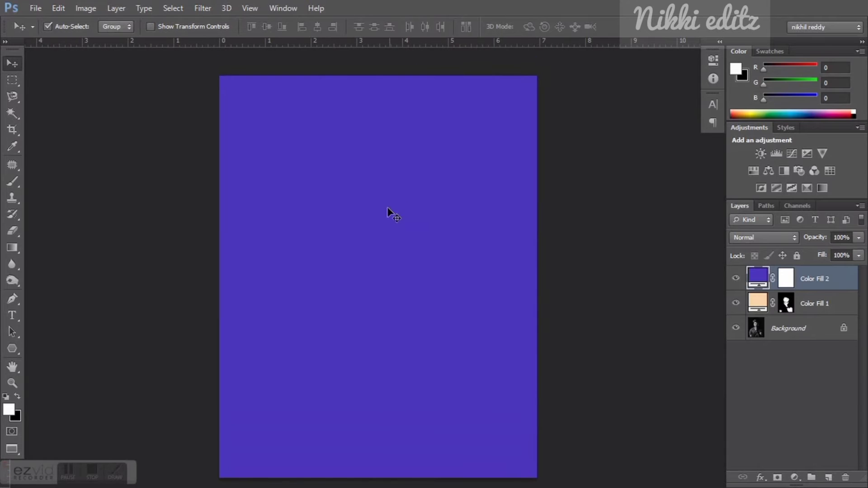
{"action": "left_click", "coordinate": [764, 238]}
{"action": "left_click", "coordinate": [742, 311]}
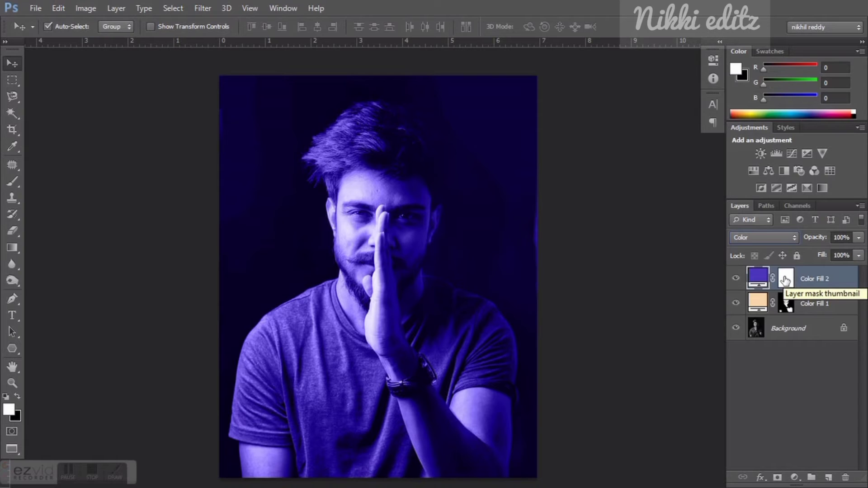
{"action": "left_click", "coordinate": [785, 281]}
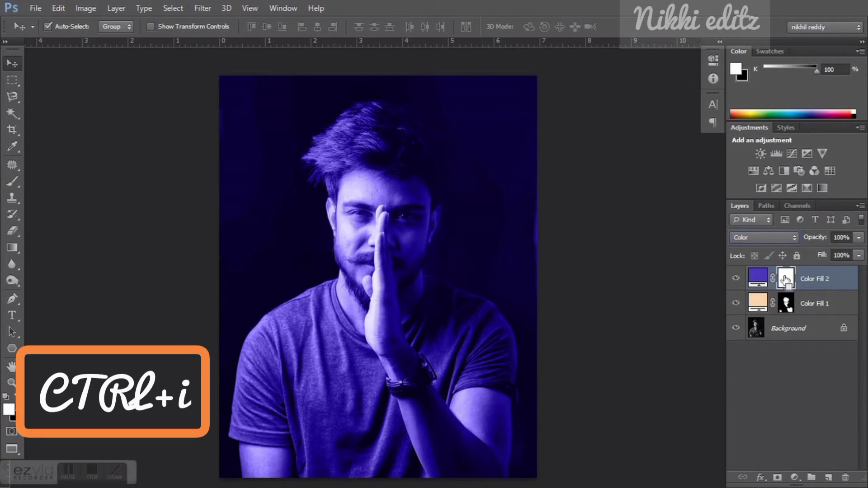
{"action": "key", "text": "ctrl+i"}
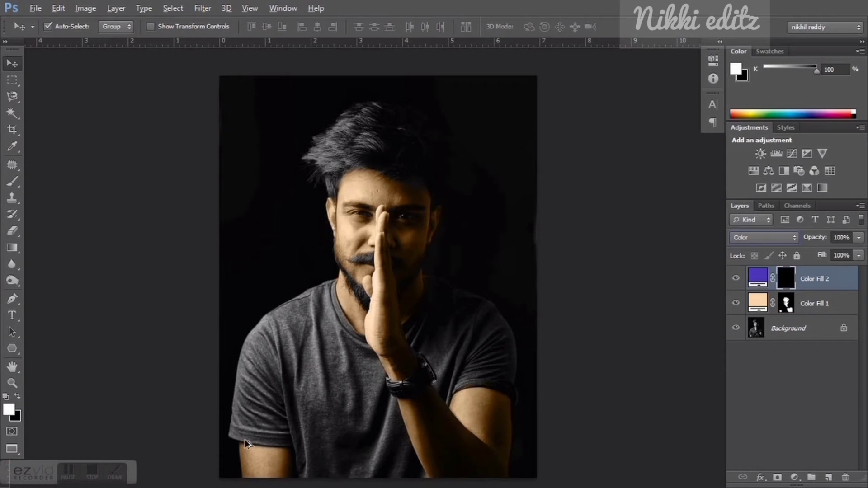
With a slightly larger brush, paint the shirt sleeve and shoulder purple through the mask
{"action": "left_click", "coordinate": [12, 182]}
{"action": "left_click", "coordinate": [43, 180]}
{"action": "scroll", "coordinate": [262, 446], "scroll_direction": "up", "scroll_amount": 3}
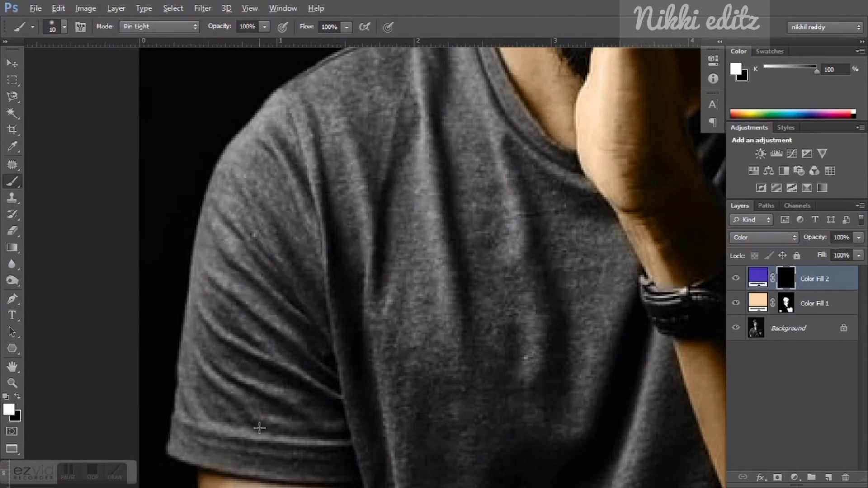
{"action": "scroll", "coordinate": [226, 397], "scroll_direction": "down", "scroll_amount": 2}
{"action": "scroll", "coordinate": [233, 369], "scroll_direction": "down", "scroll_amount": 3}
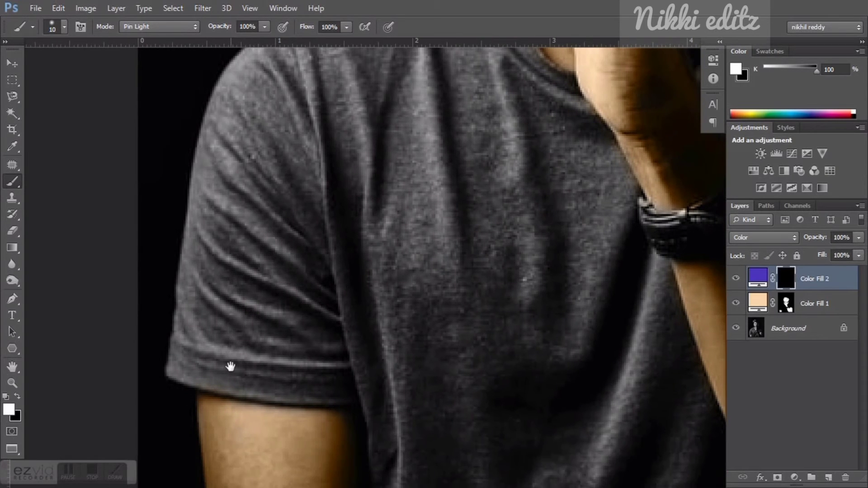
{"action": "key", "text": "bracketright"}
{"action": "mouse_move", "coordinate": [176, 358]}
{"action": "left_mouse_down"}
{"action": "mouse_move", "coordinate": [240, 376]}
{"action": "mouse_move", "coordinate": [339, 385]}
{"action": "mouse_move", "coordinate": [230, 347]}
{"action": "left_mouse_up"}
{"action": "mouse_move", "coordinate": [314, 307]}
{"action": "left_mouse_down"}
{"action": "mouse_move", "coordinate": [348, 320]}
{"action": "mouse_move", "coordinate": [323, 233]}
{"action": "left_mouse_up"}
{"action": "mouse_move", "coordinate": [200, 315]}
{"action": "left_mouse_down"}
{"action": "mouse_move", "coordinate": [191, 314]}
{"action": "mouse_move", "coordinate": [191, 256]}
{"action": "mouse_move", "coordinate": [203, 174]}
{"action": "mouse_move", "coordinate": [175, 247]}
{"action": "mouse_move", "coordinate": [183, 238]}
{"action": "left_mouse_up"}
{"action": "left_click_drag", "start_coordinate": [226, 150], "coordinate": [297, 105]}
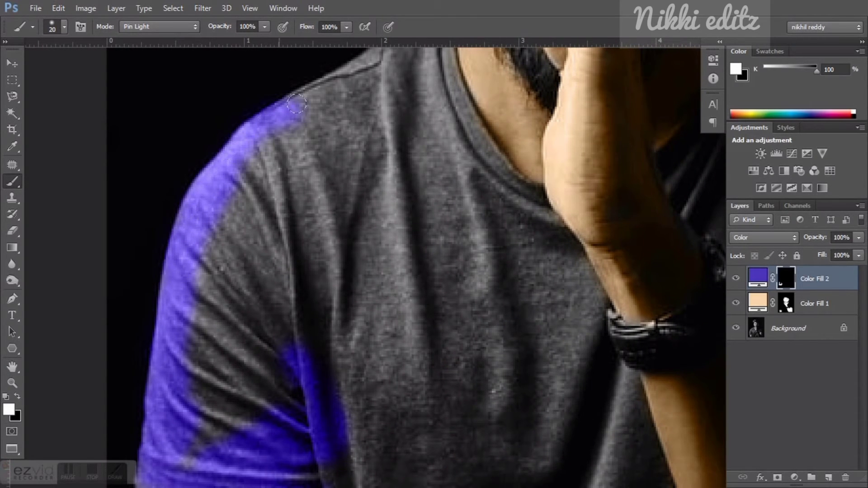
{"action": "left_click_drag", "start_coordinate": [316, 66], "coordinate": [240, 230]}
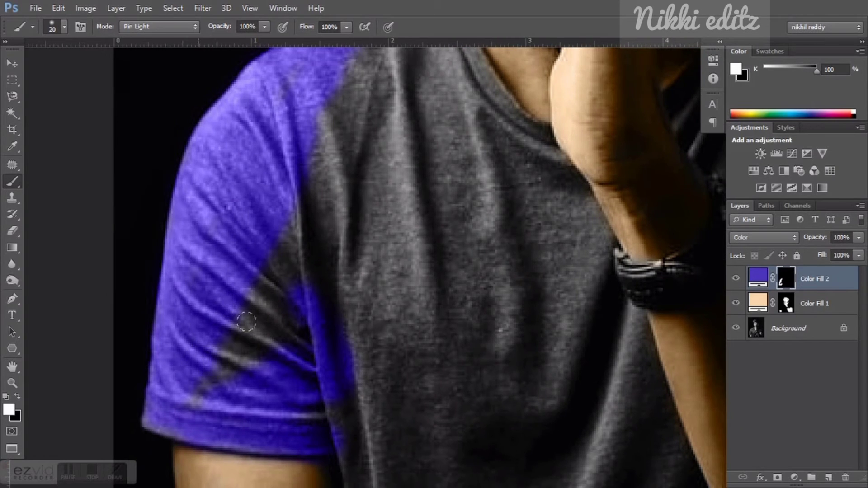
{"action": "left_click_drag", "start_coordinate": [252, 299], "coordinate": [277, 285]}
Paint the chest up to the collar purple, undoing and repainting a stray patch
{"action": "left_click_drag", "start_coordinate": [321, 204], "coordinate": [459, 266]}
{"action": "mouse_move", "coordinate": [468, 215]}
{"action": "left_mouse_down"}
{"action": "mouse_move", "coordinate": [344, 244]}
{"action": "mouse_move", "coordinate": [387, 206]}
{"action": "mouse_move", "coordinate": [305, 227]}
{"action": "mouse_move", "coordinate": [352, 94]}
{"action": "left_mouse_up"}
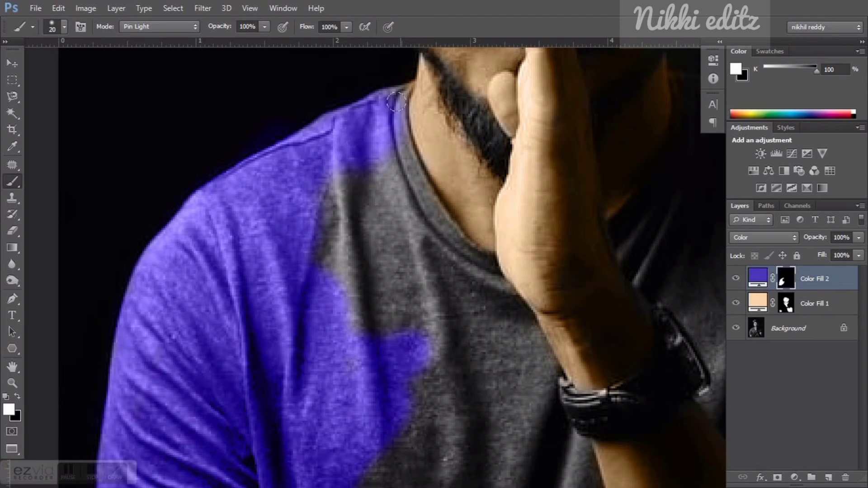
{"action": "mouse_move", "coordinate": [397, 102]}
{"action": "left_mouse_down"}
{"action": "mouse_move", "coordinate": [375, 111]}
{"action": "mouse_move", "coordinate": [456, 241]}
{"action": "left_mouse_up"}
{"action": "mouse_move", "coordinate": [368, 258]}
{"action": "left_mouse_down"}
{"action": "mouse_move", "coordinate": [348, 195]}
{"action": "mouse_move", "coordinate": [316, 230]}
{"action": "left_mouse_up"}
{"action": "left_click_drag", "start_coordinate": [350, 315], "coordinate": [423, 307]}
{"action": "left_click_drag", "start_coordinate": [482, 292], "coordinate": [473, 284]}
{"action": "key", "text": "ctrl+alt+z"}
{"action": "key", "text": "ctrl+alt+z"}
{"action": "key", "text": "ctrl+alt+z"}
{"action": "left_click_drag", "start_coordinate": [376, 197], "coordinate": [446, 258]}
Pan down over the lower shirt, arm and wristband to check the purple coverage
{"action": "left_click_drag", "start_coordinate": [475, 381], "coordinate": [452, 297]}
{"action": "left_click_drag", "start_coordinate": [317, 411], "coordinate": [348, 262]}
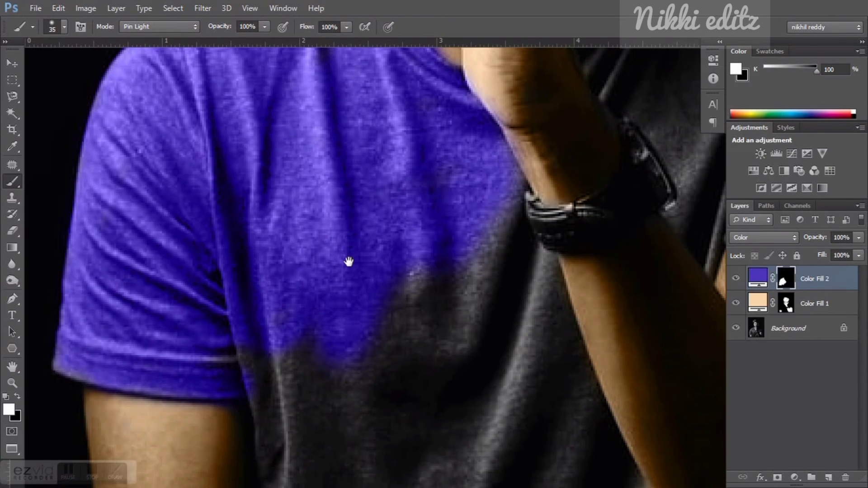
{"action": "left_click_drag", "start_coordinate": [274, 429], "coordinate": [275, 296]}
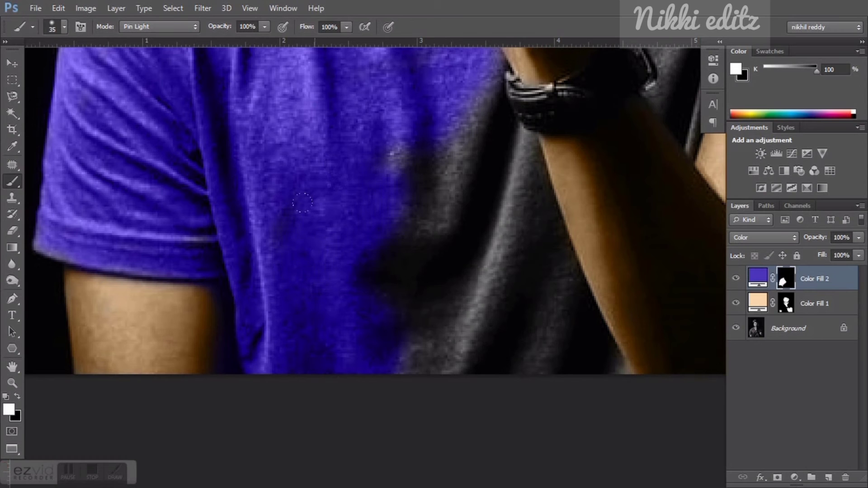
{"action": "left_click_drag", "start_coordinate": [419, 162], "coordinate": [382, 296]}
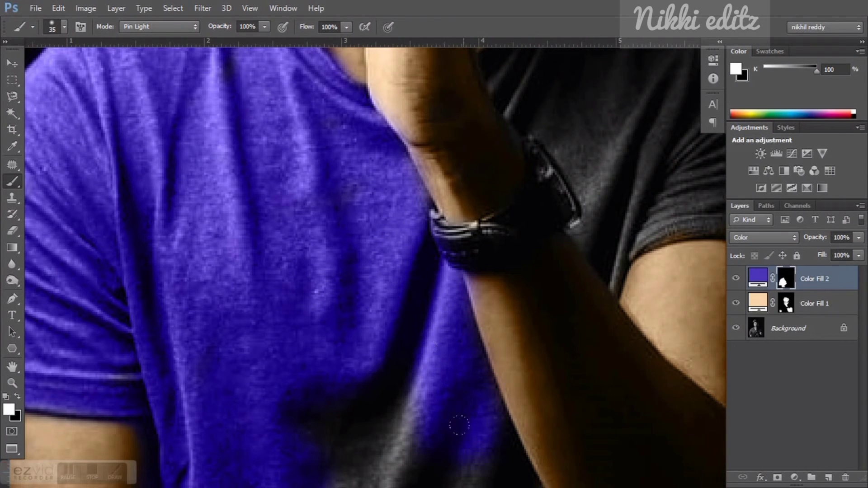
{"action": "left_click_drag", "start_coordinate": [487, 465], "coordinate": [396, 213]}
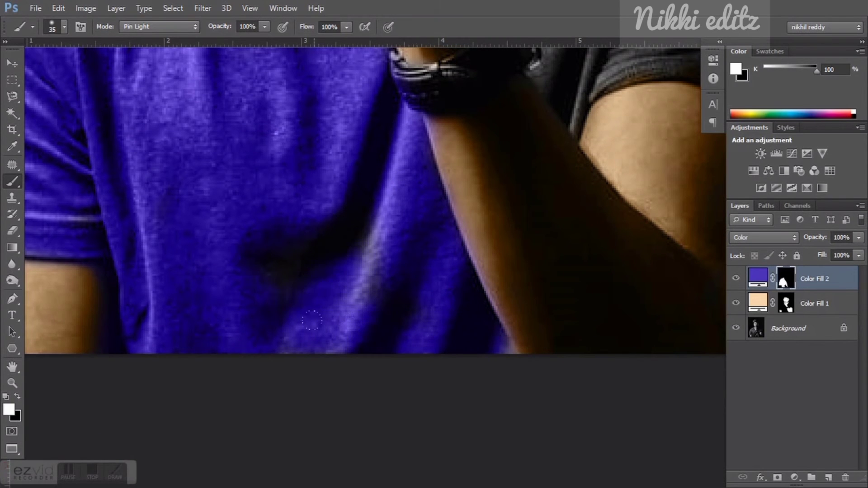
{"action": "scroll", "coordinate": [235, 279], "scroll_direction": "down", "scroll_amount": 5}
Go over the sleeve and shoulder, covering the remaining grey with purple
{"action": "scroll", "coordinate": [300, 304], "scroll_direction": "up", "scroll_amount": 2}
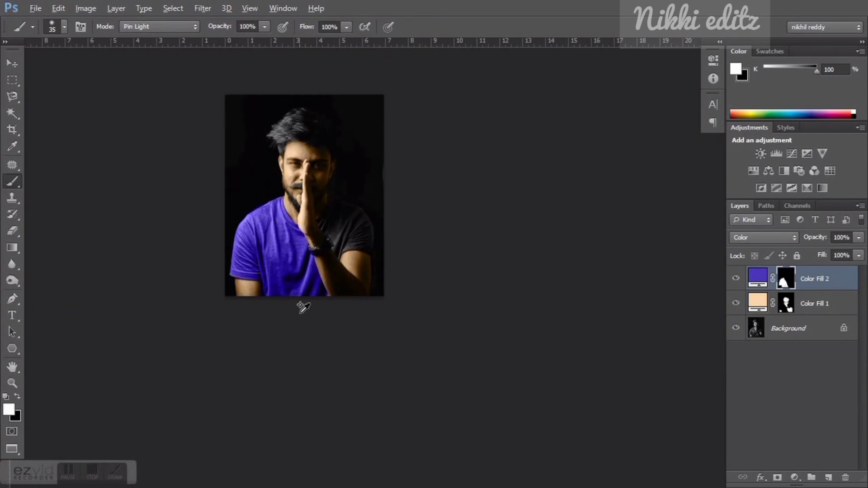
{"action": "scroll", "coordinate": [324, 310], "scroll_direction": "up", "scroll_amount": 1}
{"action": "scroll", "coordinate": [334, 307], "scroll_direction": "up", "scroll_amount": 5}
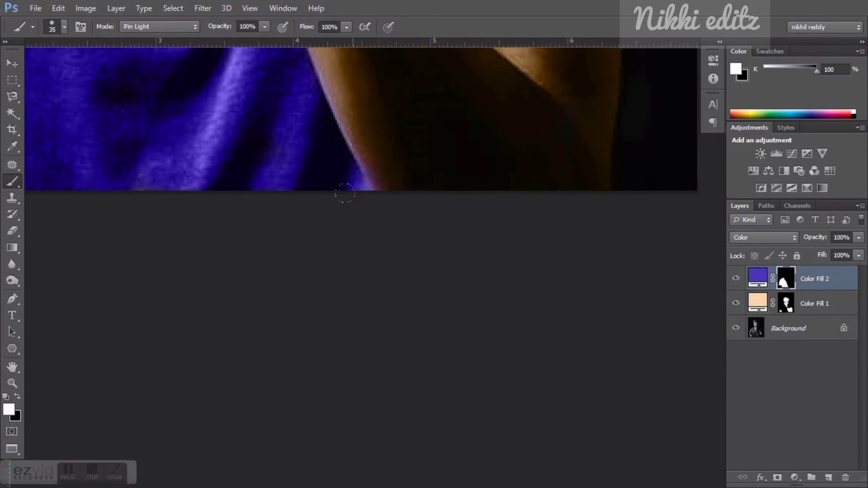
{"action": "scroll", "coordinate": [339, 170], "scroll_direction": "down", "scroll_amount": 2}
{"action": "scroll", "coordinate": [326, 236], "scroll_direction": "down", "scroll_amount": 3}
{"action": "scroll", "coordinate": [332, 112], "scroll_direction": "up", "scroll_amount": 2}
{"action": "scroll", "coordinate": [329, 132], "scroll_direction": "up", "scroll_amount": 4}
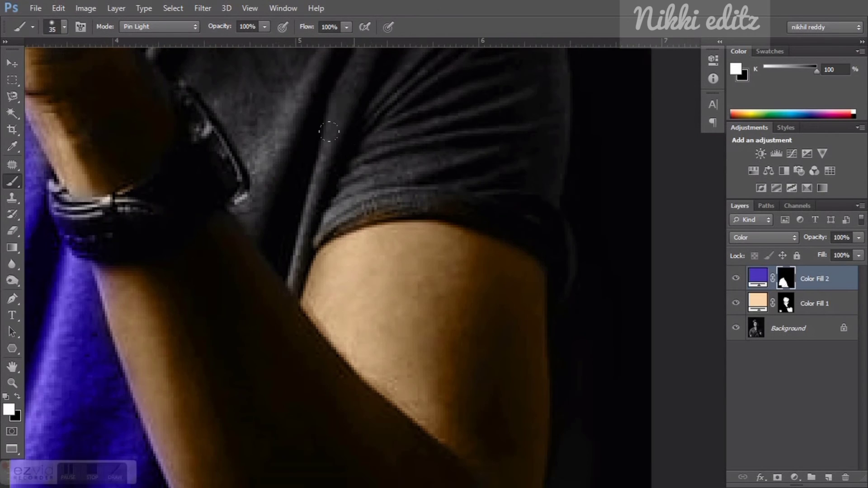
{"action": "left_click_drag", "start_coordinate": [329, 131], "coordinate": [273, 294]}
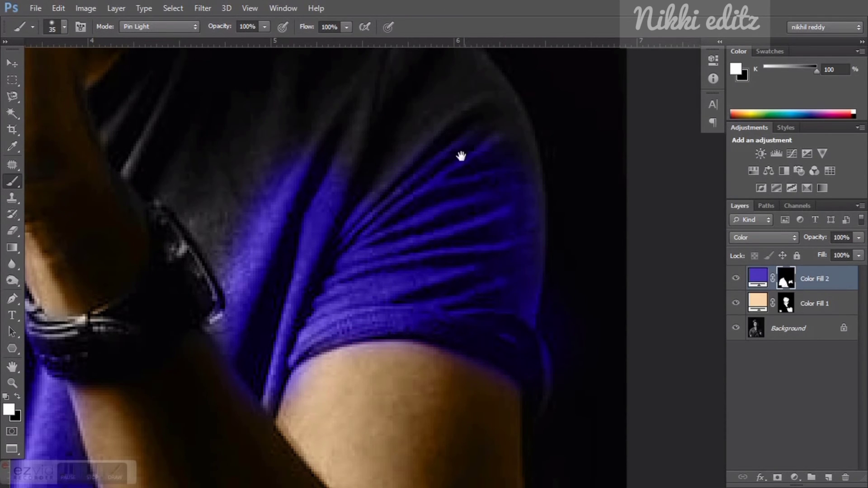
{"action": "left_click_drag", "start_coordinate": [461, 156], "coordinate": [293, 277]}
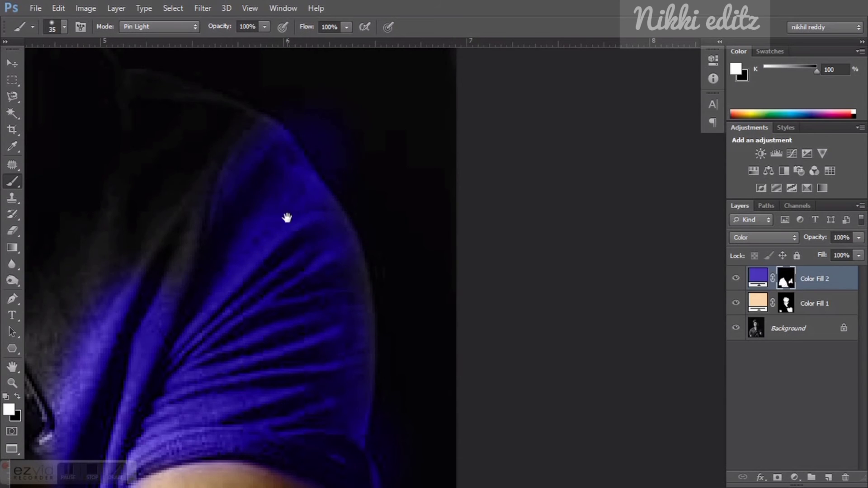
{"action": "left_click_drag", "start_coordinate": [287, 218], "coordinate": [377, 342]}
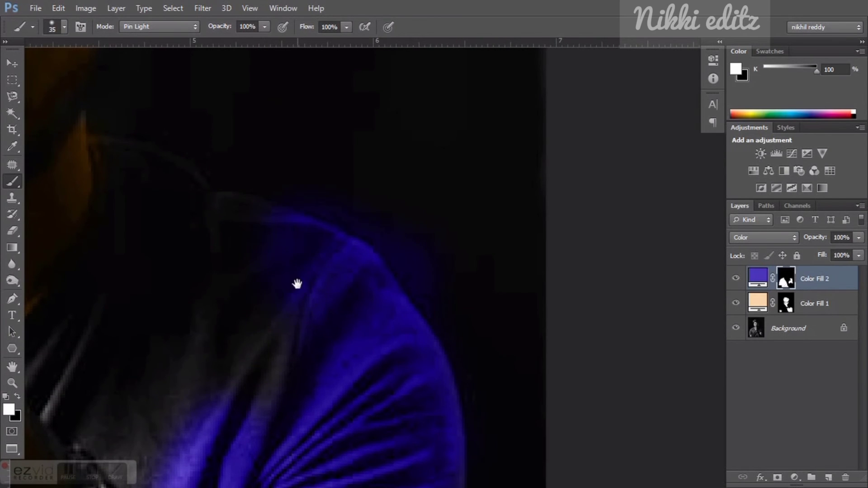
{"action": "mouse_move", "coordinate": [297, 284]}
{"action": "left_mouse_down"}
{"action": "mouse_move", "coordinate": [314, 395]}
{"action": "mouse_move", "coordinate": [322, 181]}
{"action": "left_mouse_up"}
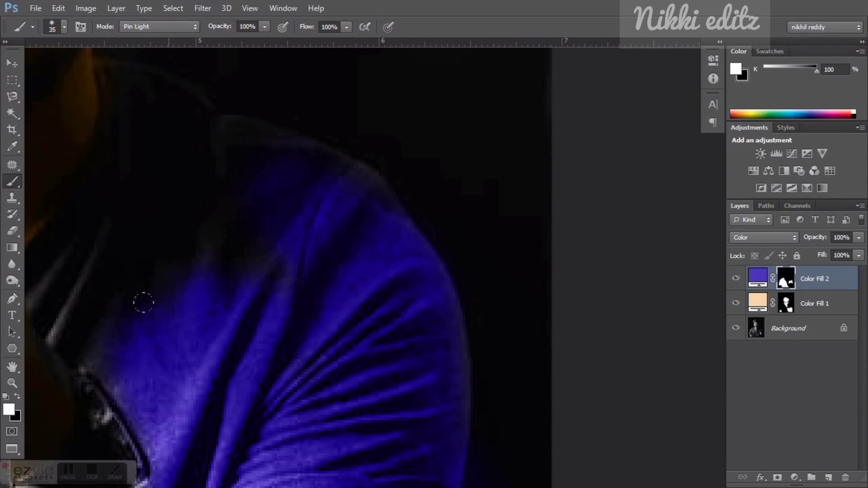
Fill the collar edge beside the neck with purple, then zoom back out
{"action": "left_click_drag", "start_coordinate": [200, 254], "coordinate": [180, 411]}
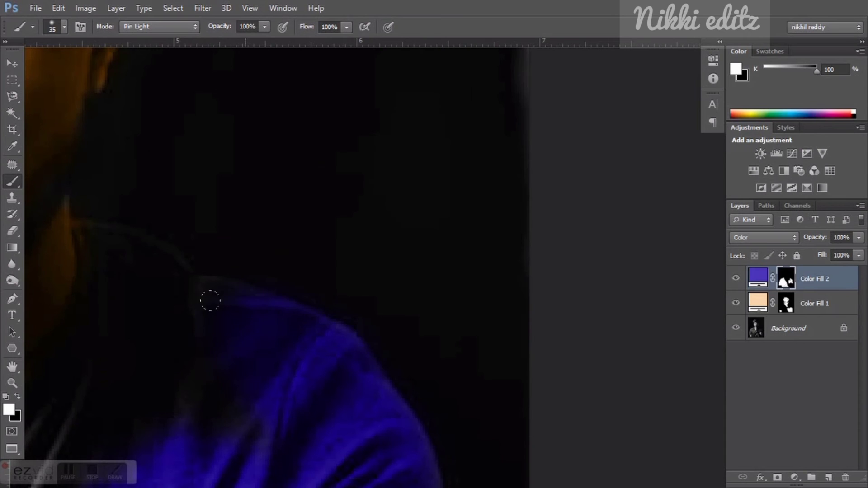
{"action": "left_click_drag", "start_coordinate": [210, 301], "coordinate": [266, 379]}
{"action": "left_click_drag", "start_coordinate": [132, 326], "coordinate": [224, 285]}
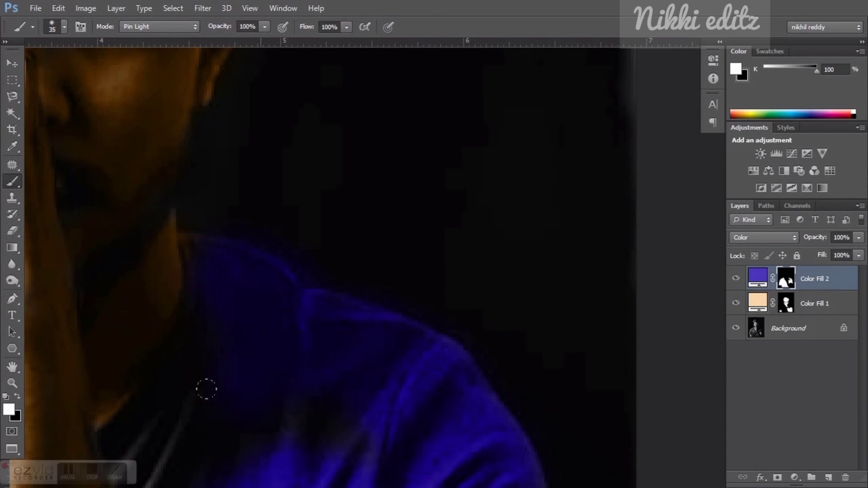
{"action": "left_click_drag", "start_coordinate": [206, 389], "coordinate": [257, 239]}
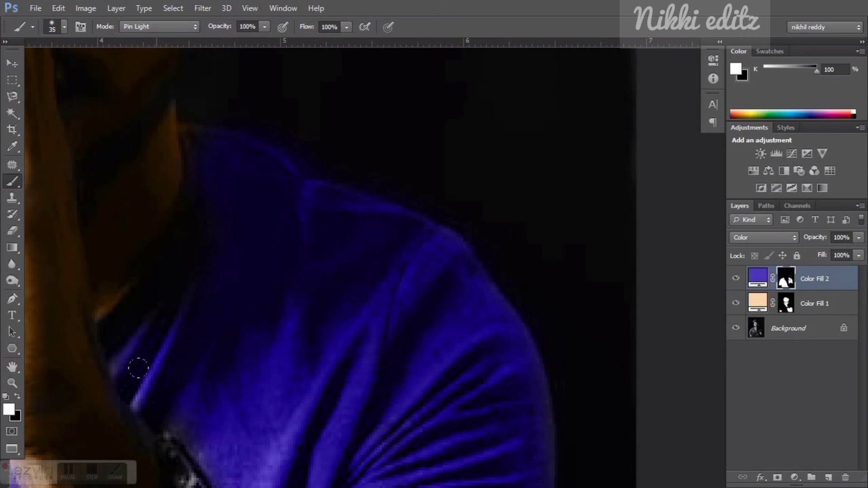
{"action": "scroll", "coordinate": [178, 329], "scroll_direction": "down", "scroll_amount": 2}
{"action": "scroll", "coordinate": [194, 359], "scroll_direction": "down", "scroll_amount": 2}
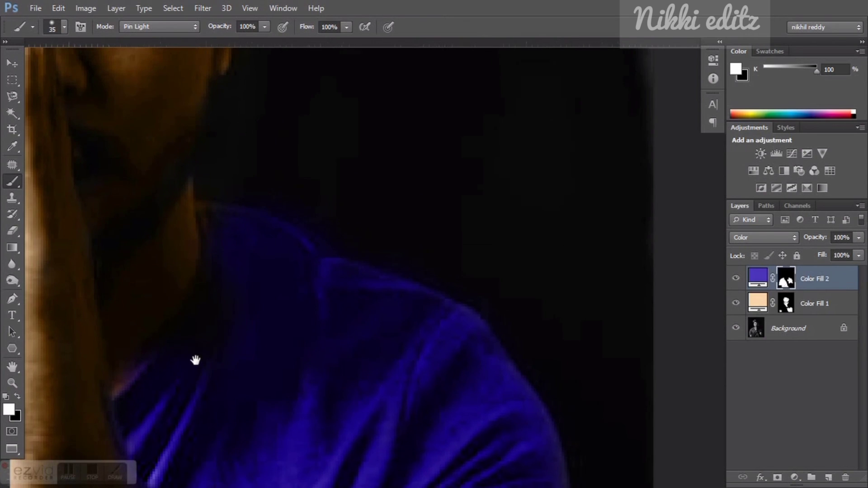
{"action": "scroll", "coordinate": [263, 312], "scroll_direction": "down", "scroll_amount": 4}
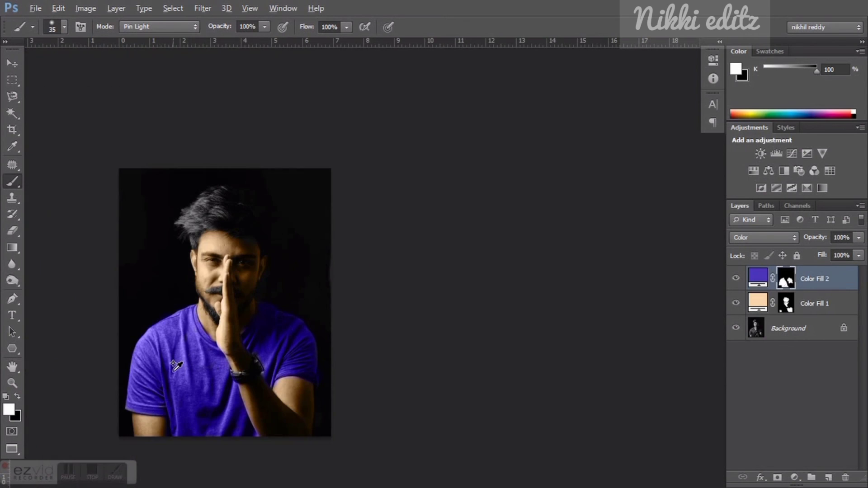
{"action": "scroll", "coordinate": [217, 311], "scroll_direction": "down", "scroll_amount": 1}
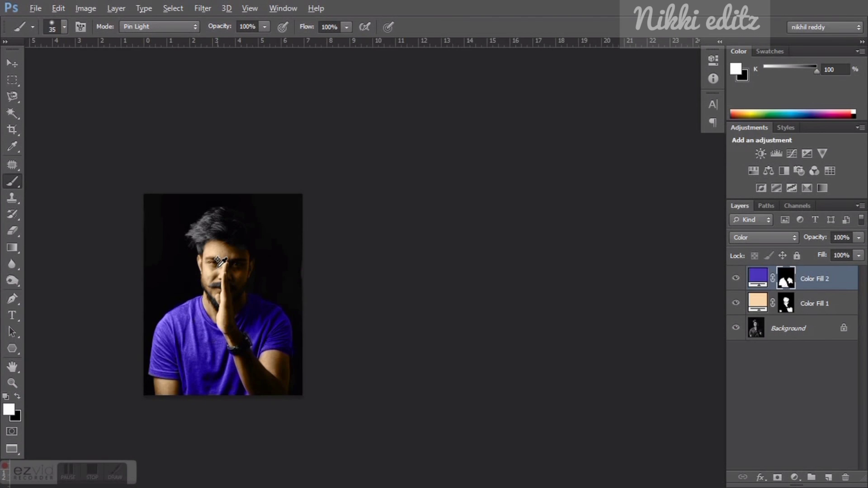
{"action": "key", "text": "v"}
{"action": "left_click_drag", "start_coordinate": [218, 270], "coordinate": [342, 229]}
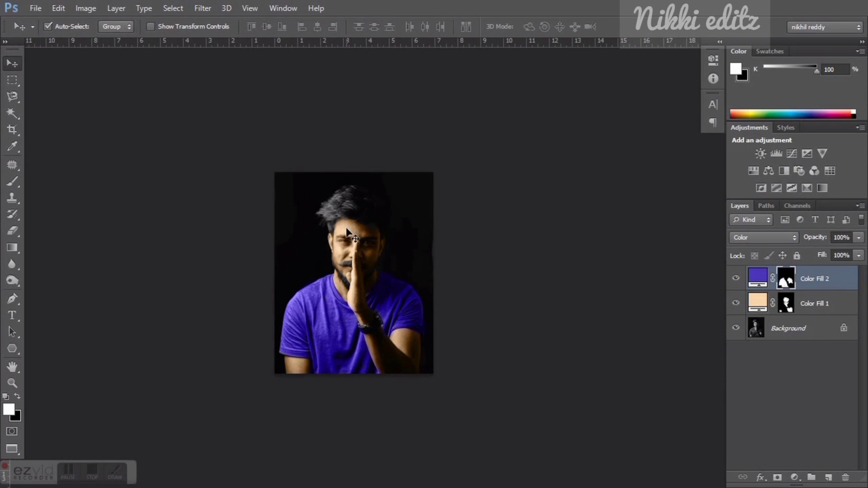
{"action": "scroll", "coordinate": [348, 233], "scroll_direction": "up", "scroll_amount": 1}
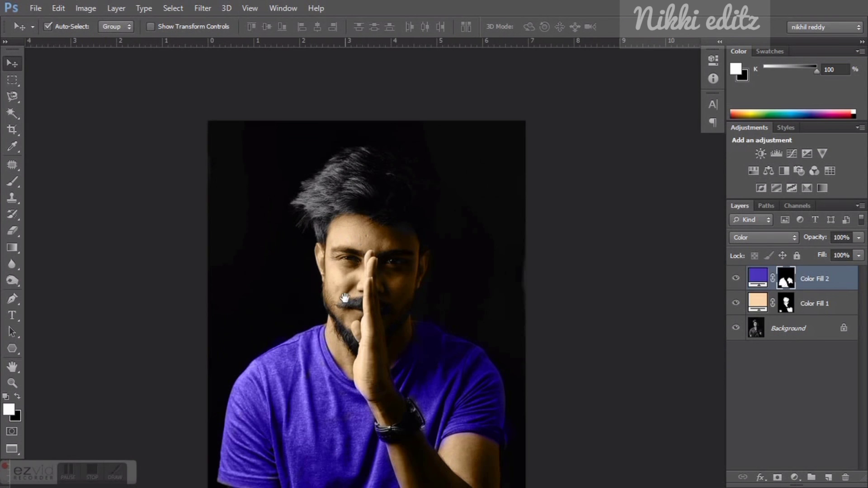
{"action": "left_click_drag", "start_coordinate": [349, 294], "coordinate": [352, 247]}
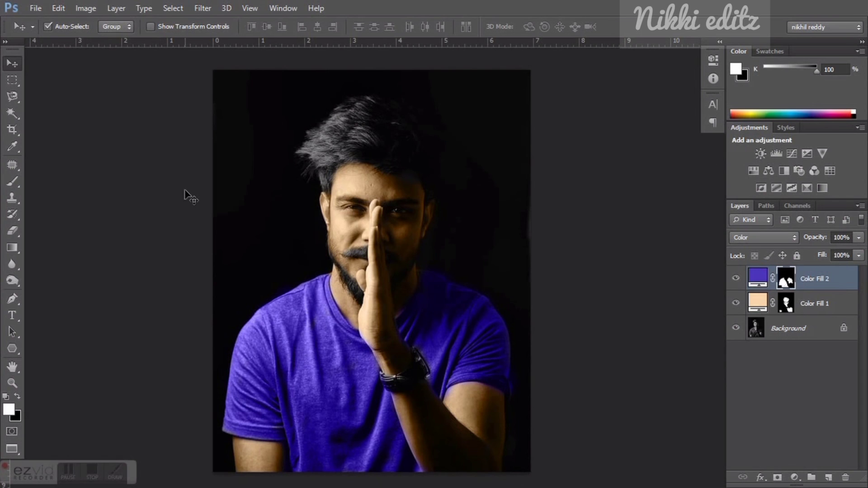
{"action": "left_click", "coordinate": [12, 281]}
Burn the beard edge along the left jawline on the Background layer, undo it, and zoom to fit
{"action": "left_click", "coordinate": [50, 292]}
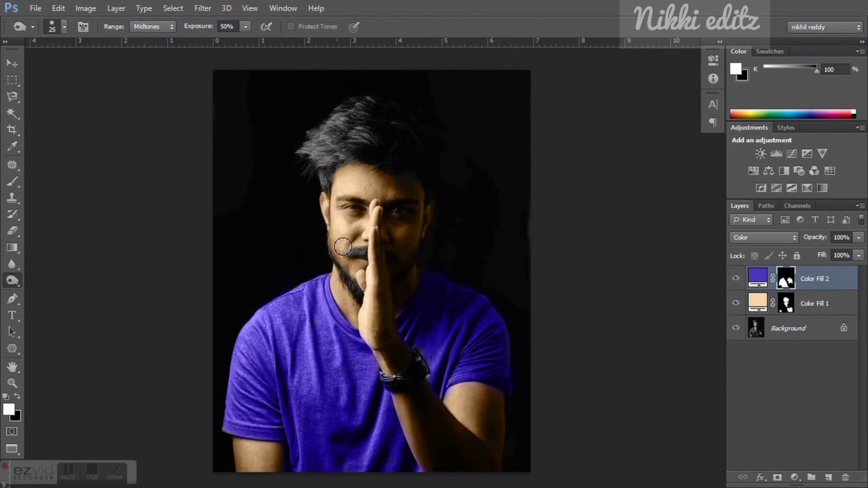
{"action": "scroll", "coordinate": [349, 247], "scroll_direction": "up", "scroll_amount": 3}
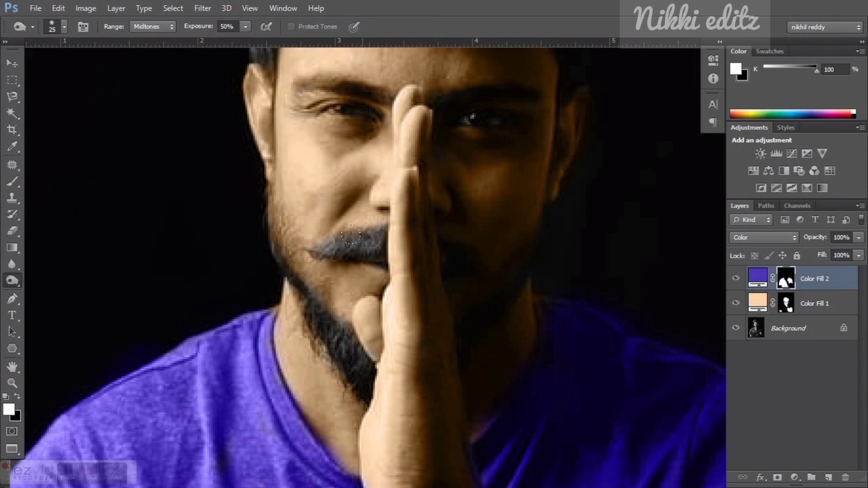
{"action": "left_click", "coordinate": [768, 327]}
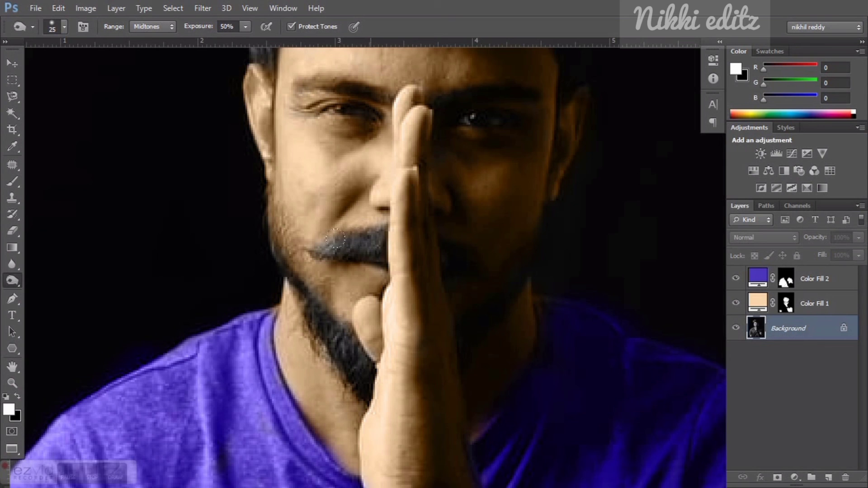
{"action": "left_click_drag", "start_coordinate": [259, 209], "coordinate": [303, 280]}
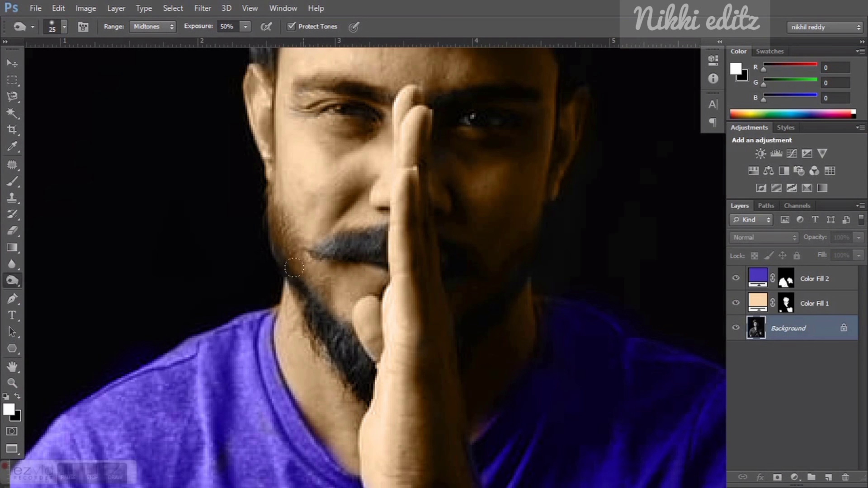
{"action": "key", "text": "ctrl+z"}
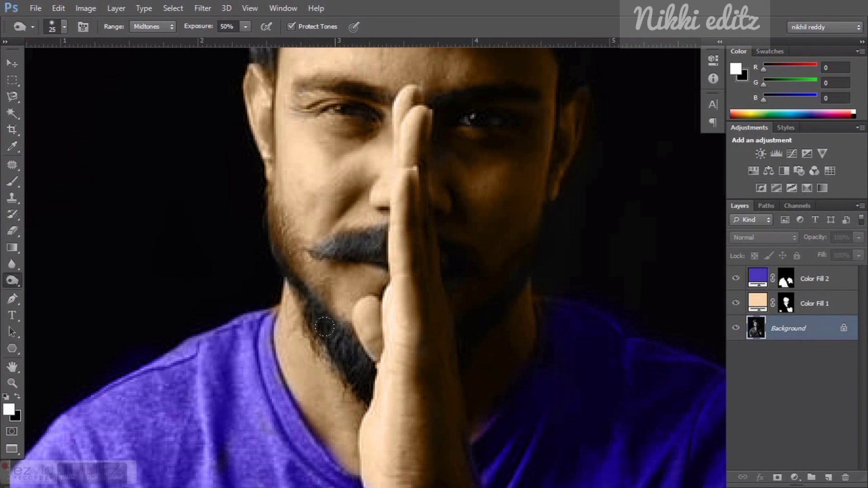
{"action": "key", "text": "ctrl+0"}
Darken the hair strands at the top-left of the head on the Background photo
{"action": "scroll", "coordinate": [309, 187], "scroll_direction": "up", "scroll_amount": 5}
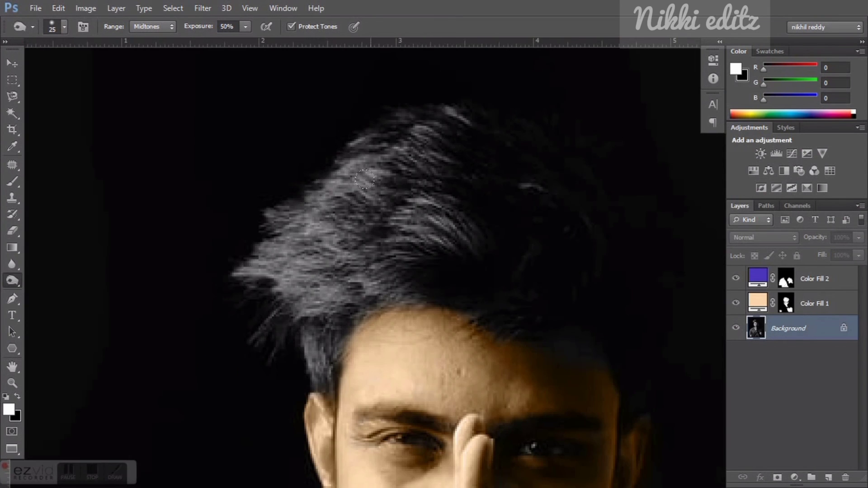
{"action": "mouse_move", "coordinate": [365, 180]}
{"action": "left_mouse_down"}
{"action": "mouse_move", "coordinate": [256, 233]}
{"action": "mouse_move", "coordinate": [267, 253]}
{"action": "left_mouse_up"}
{"action": "left_click_drag", "start_coordinate": [352, 231], "coordinate": [303, 230]}
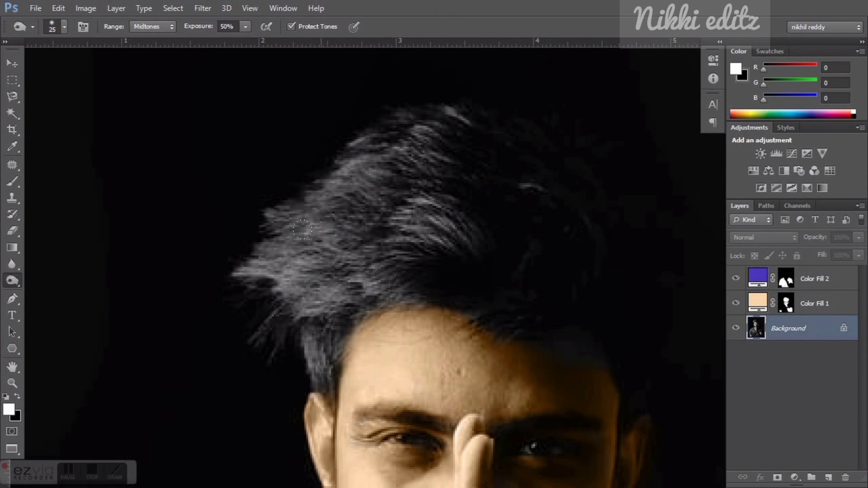
{"action": "left_click_drag", "start_coordinate": [343, 301], "coordinate": [236, 424]}
{"action": "left_click_drag", "start_coordinate": [337, 351], "coordinate": [262, 323]}
{"action": "left_click_drag", "start_coordinate": [308, 353], "coordinate": [213, 326]}
{"action": "left_click_drag", "start_coordinate": [253, 400], "coordinate": [238, 346]}
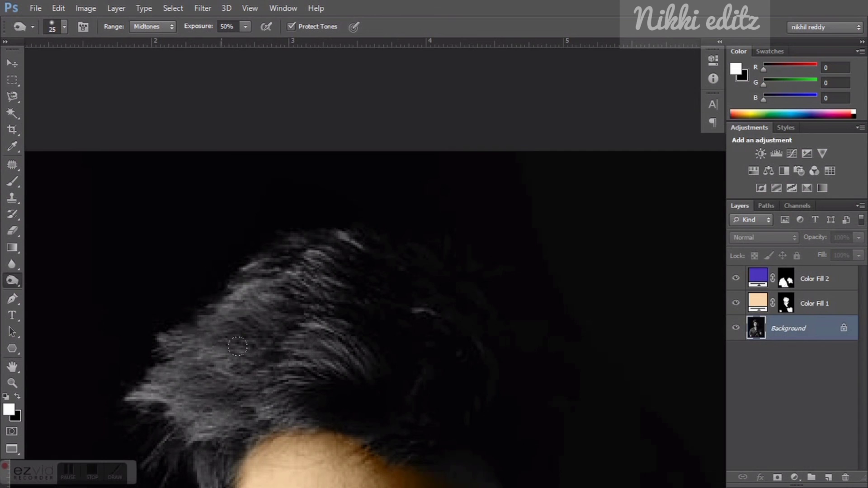
Enlarge the burn brush and reposition the portrait in view
{"action": "scroll", "coordinate": [308, 353], "scroll_direction": "down", "scroll_amount": 5}
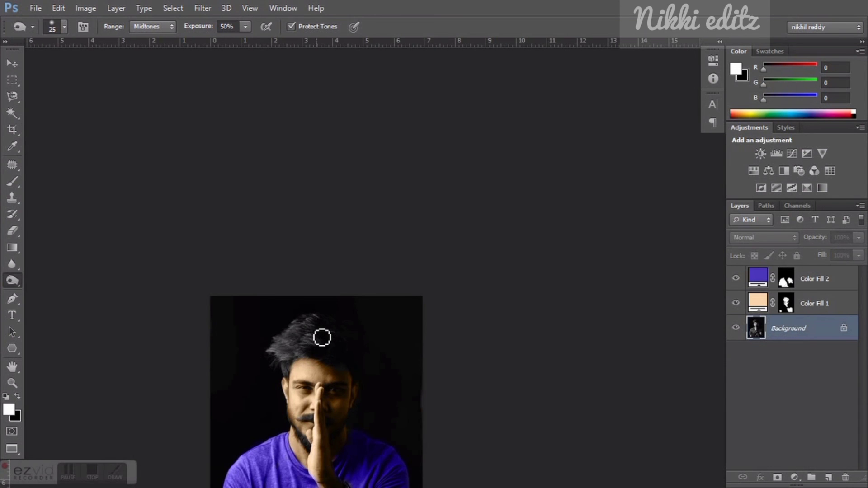
{"action": "key", "text": "bracketright"}
{"action": "left_click_drag", "start_coordinate": [315, 339], "coordinate": [316, 332]}
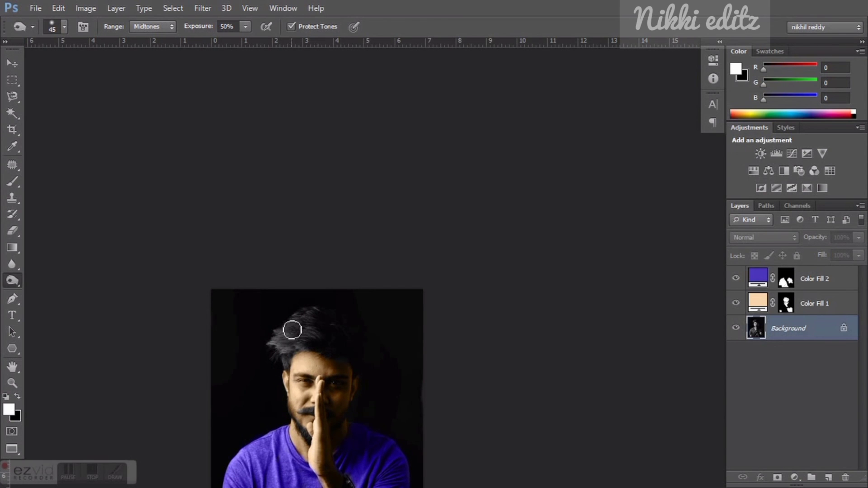
{"action": "scroll", "coordinate": [305, 306], "scroll_direction": "down", "scroll_amount": 1}
{"action": "scroll", "coordinate": [316, 330], "scroll_direction": "down", "scroll_amount": 1}
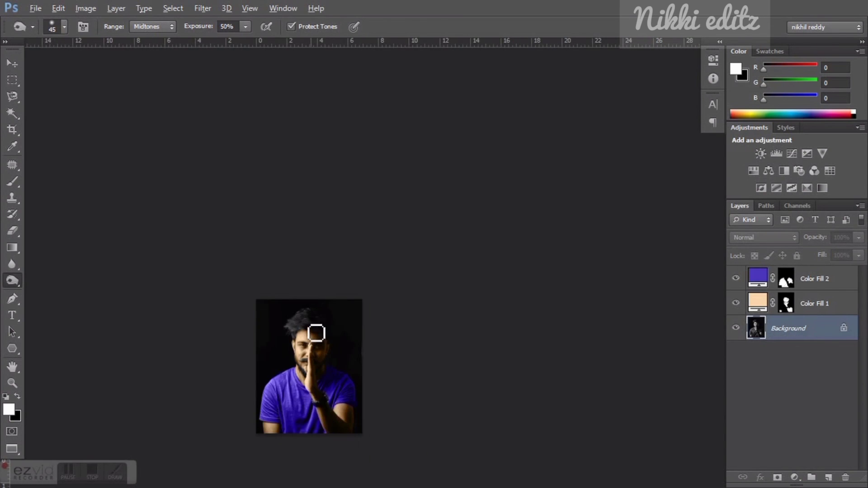
{"action": "scroll", "coordinate": [307, 328], "scroll_direction": "up", "scroll_amount": 3}
{"action": "scroll", "coordinate": [307, 329], "scroll_direction": "down", "scroll_amount": 4}
{"action": "scroll", "coordinate": [326, 317], "scroll_direction": "up", "scroll_amount": 1}
{"action": "scroll", "coordinate": [340, 312], "scroll_direction": "up", "scroll_amount": 2}
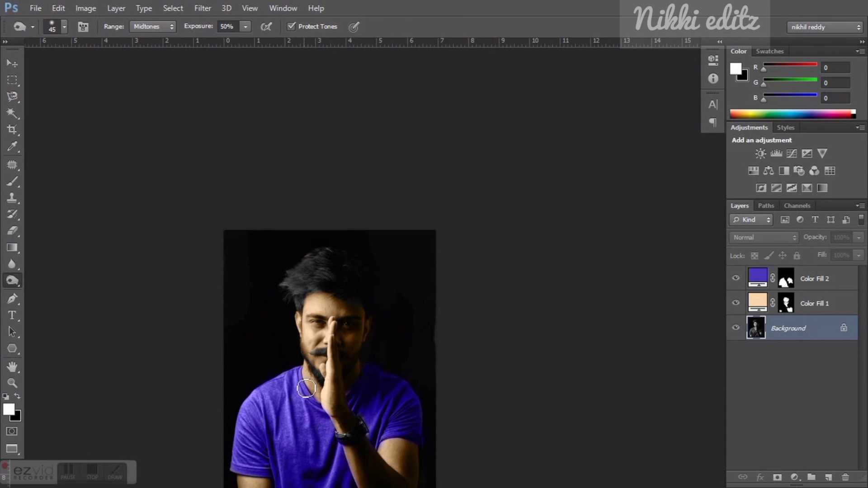